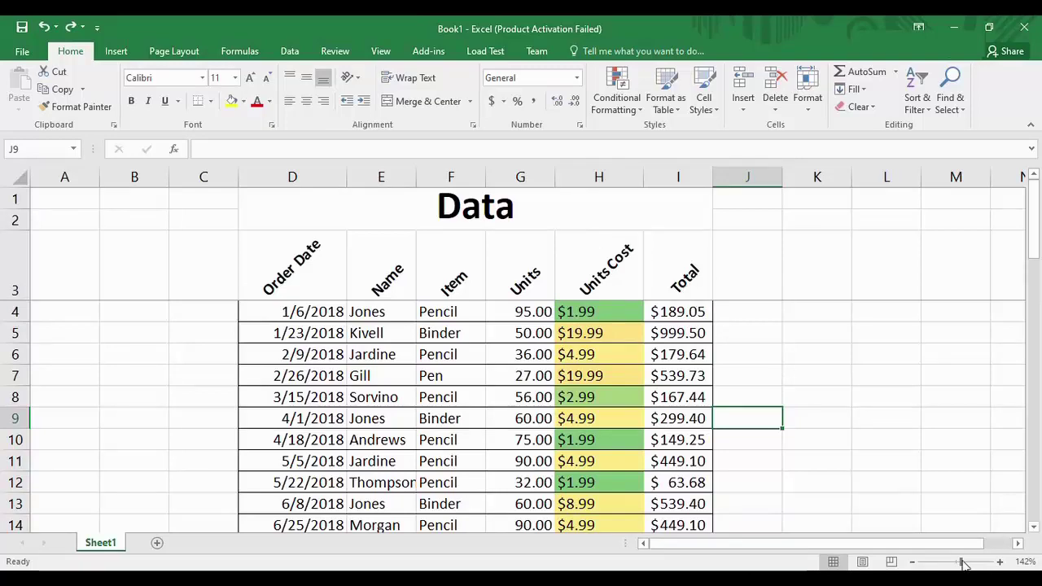
Zoom the Data sheet from 142% to about 184% with the status-bar slider.
{"action": "left_click_drag", "start_coordinate": [961, 561], "coordinate": [967, 561]}
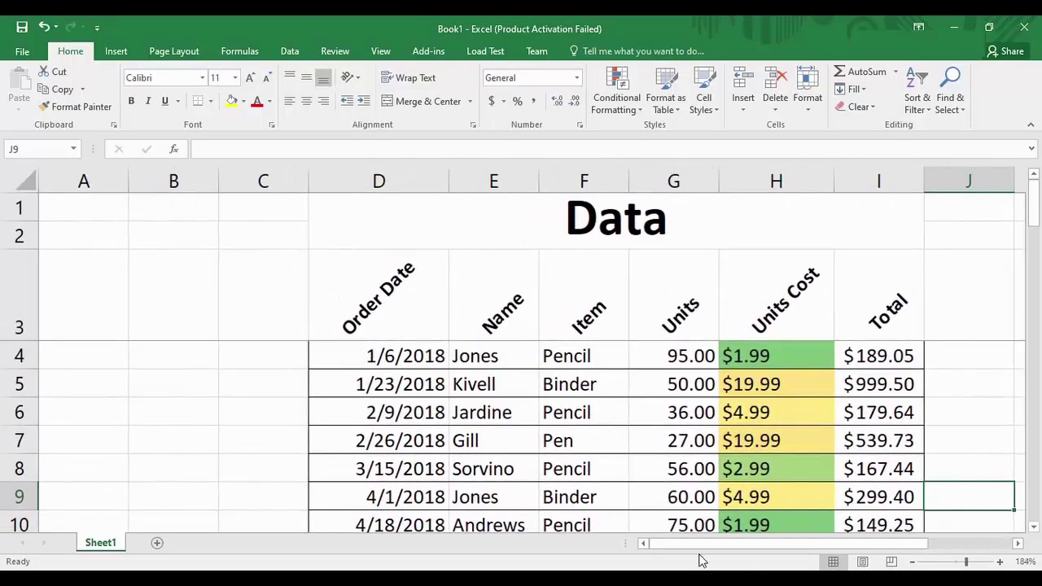
{"action": "left_click_drag", "start_coordinate": [717, 544], "coordinate": [744, 554]}
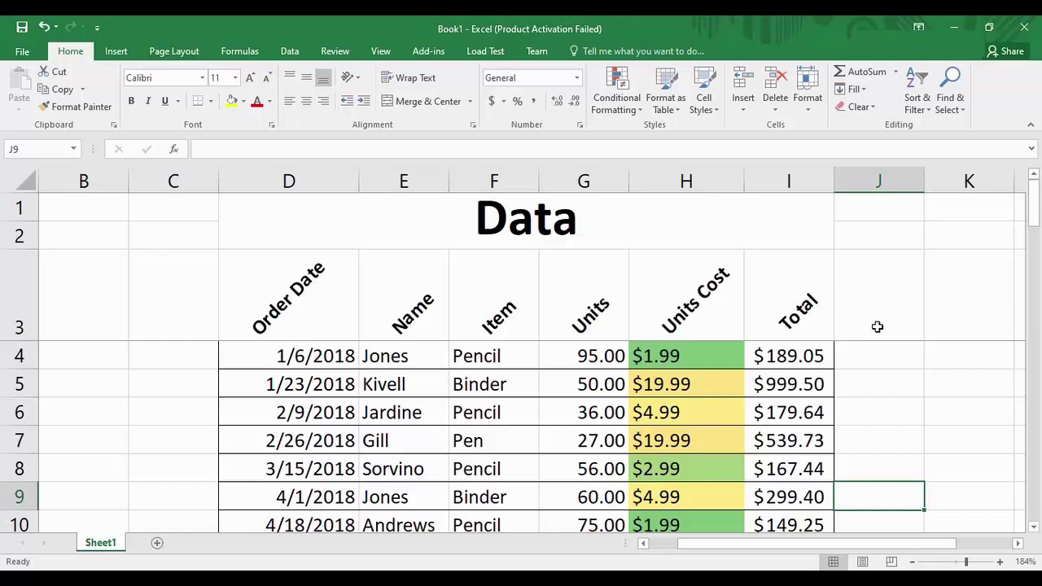
Jump to the first order date in D4 and scroll through the order rows.
{"action": "key", "text": "ctrl+Home"}
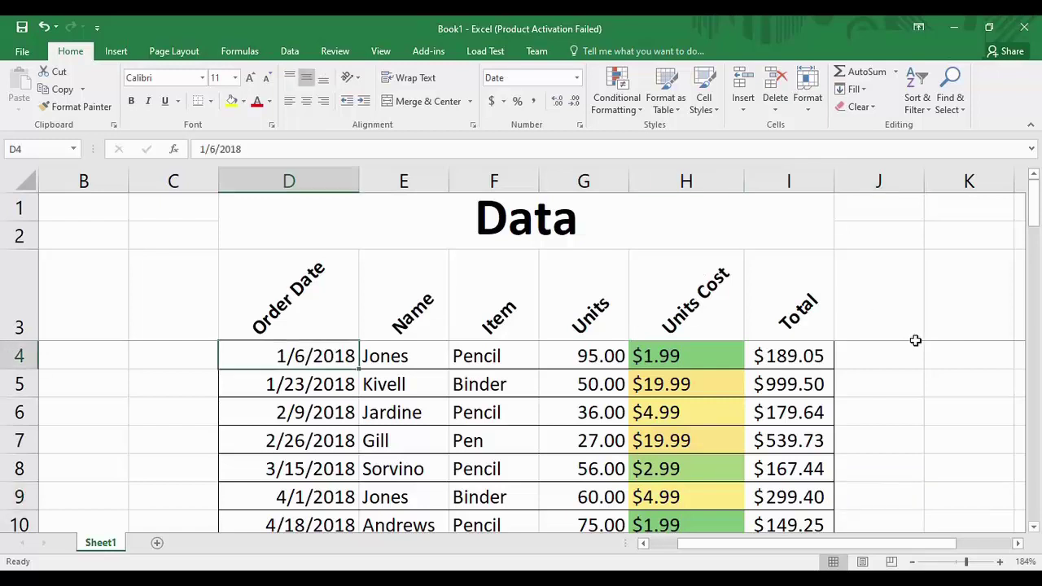
{"action": "left_click_drag", "start_coordinate": [1036, 211], "coordinate": [1038, 336]}
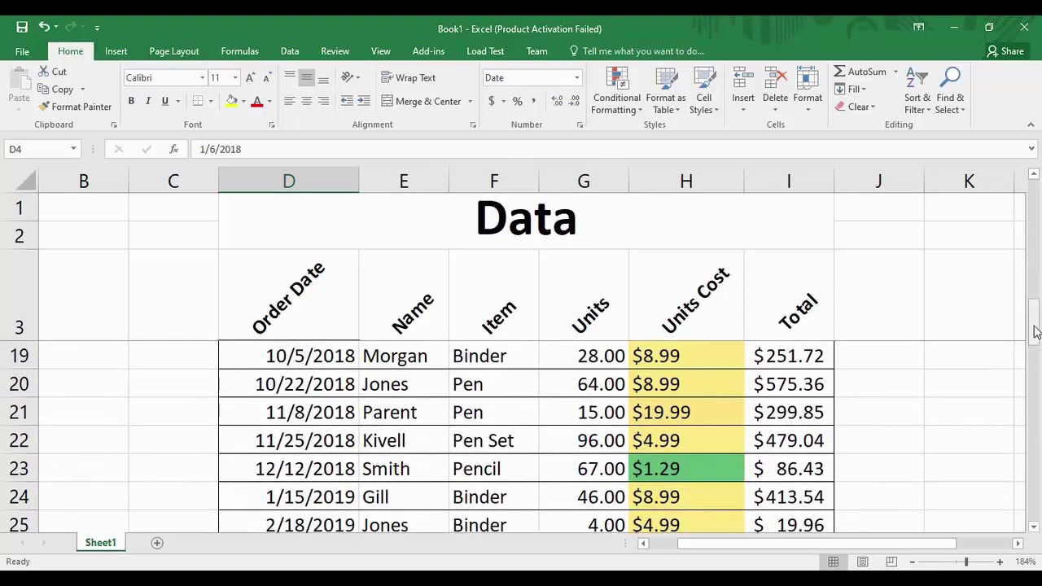
{"action": "left_click_drag", "start_coordinate": [1038, 346], "coordinate": [1038, 210]}
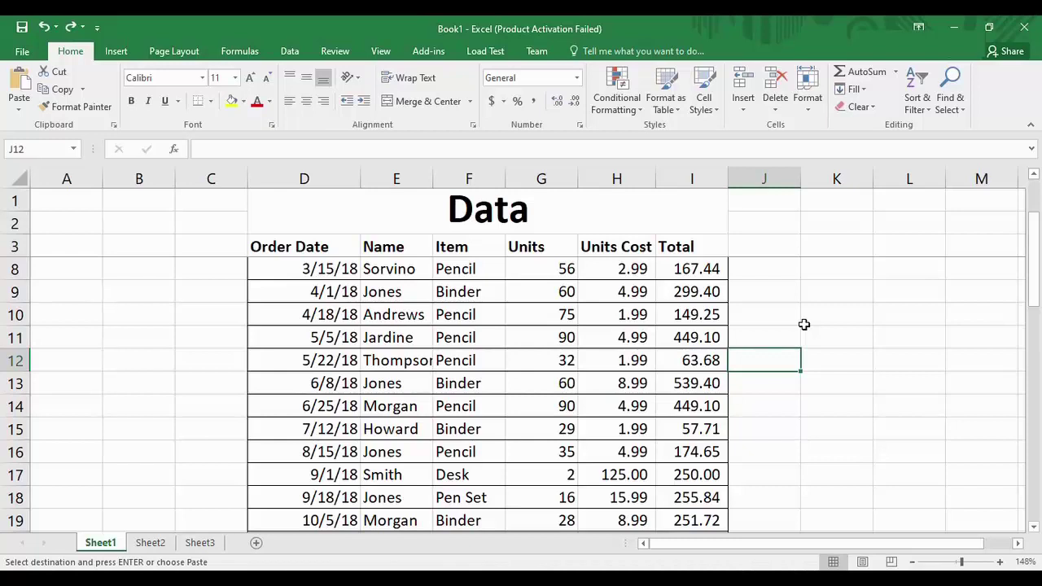
{"action": "left_click_drag", "start_coordinate": [1034, 276], "coordinate": [988, 233]}
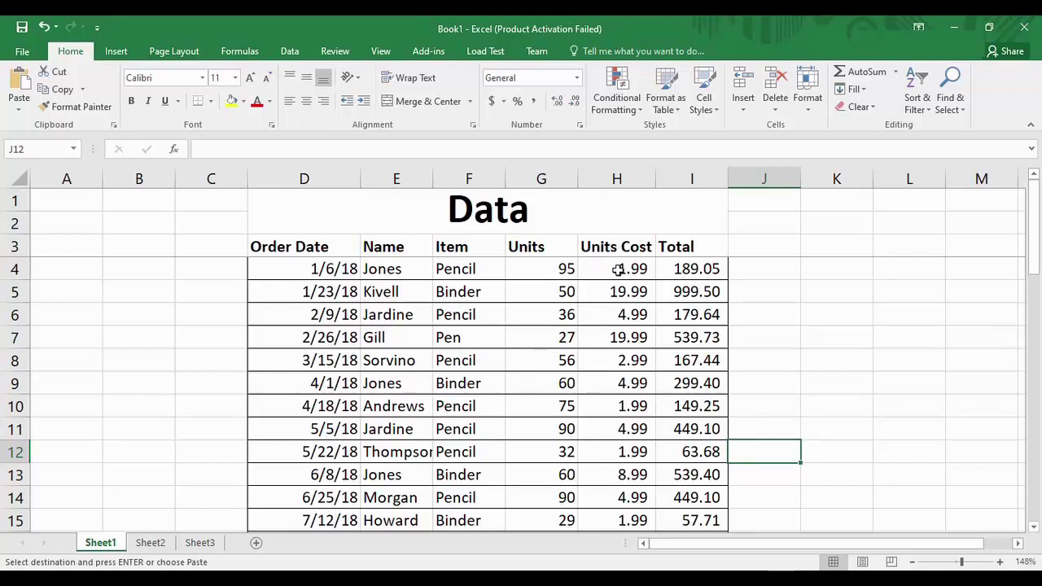
Format the Units Cost column H as Currency.
{"action": "left_click", "coordinate": [616, 178]}
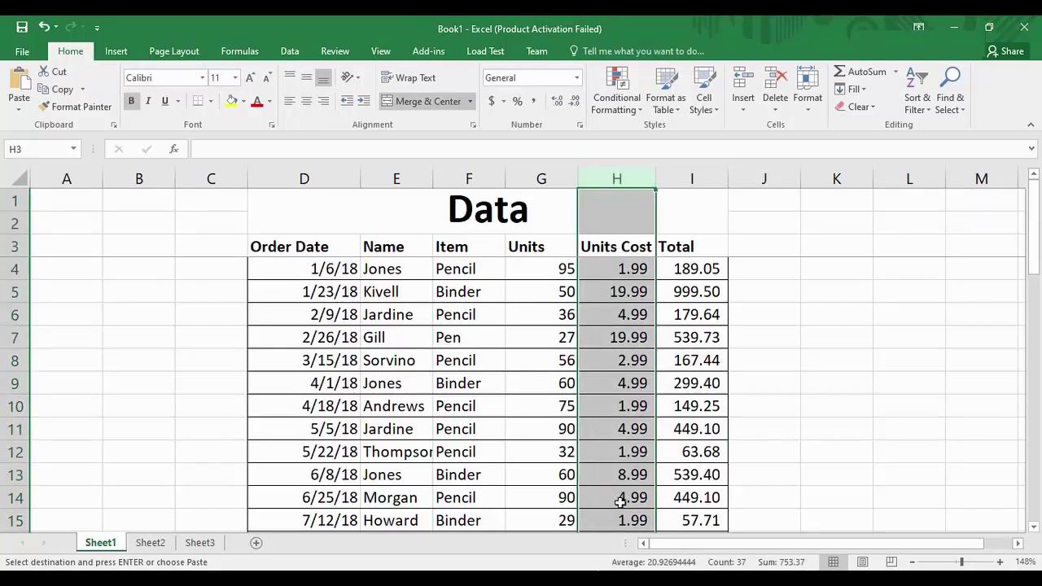
{"action": "left_click", "coordinate": [577, 81]}
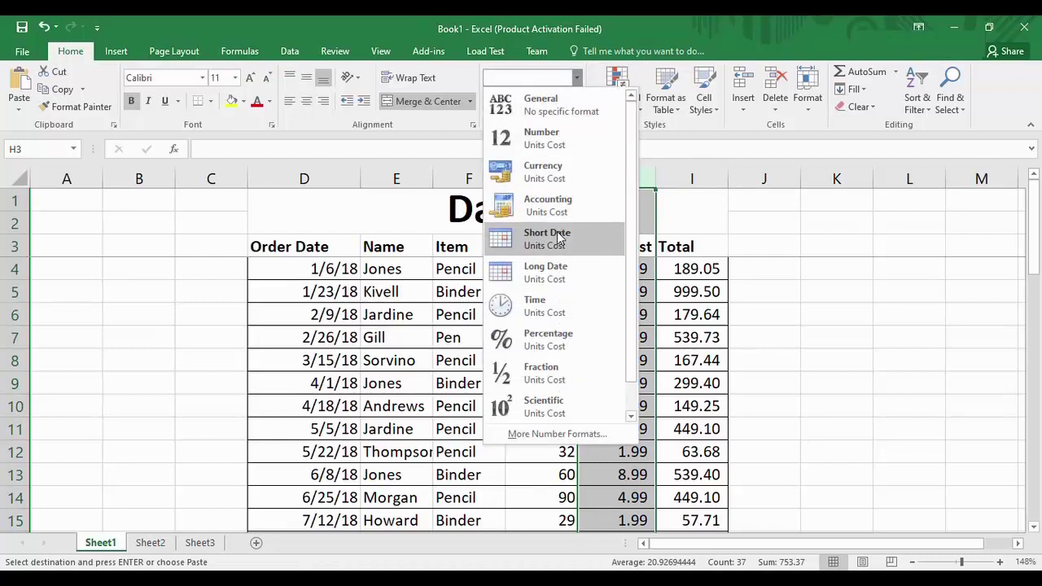
{"action": "left_click", "coordinate": [551, 173]}
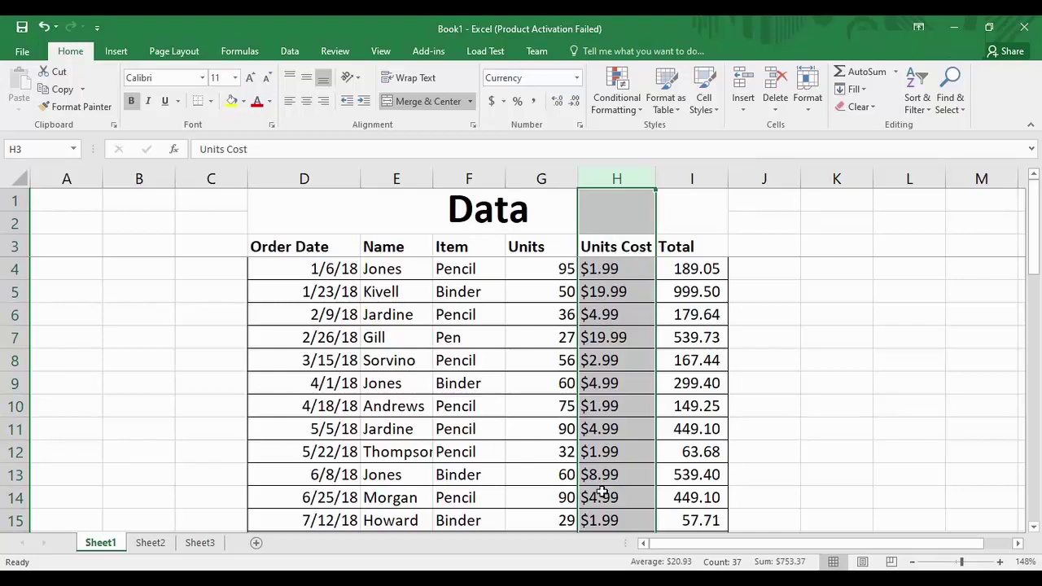
{"action": "mouse_move", "coordinate": [1039, 232]}
{"action": "left_mouse_down"}
{"action": "mouse_move", "coordinate": [1040, 468]}
{"action": "mouse_move", "coordinate": [1040, 220]}
{"action": "left_mouse_up"}
Format the Total column I as Currency.
{"action": "left_click", "coordinate": [692, 178]}
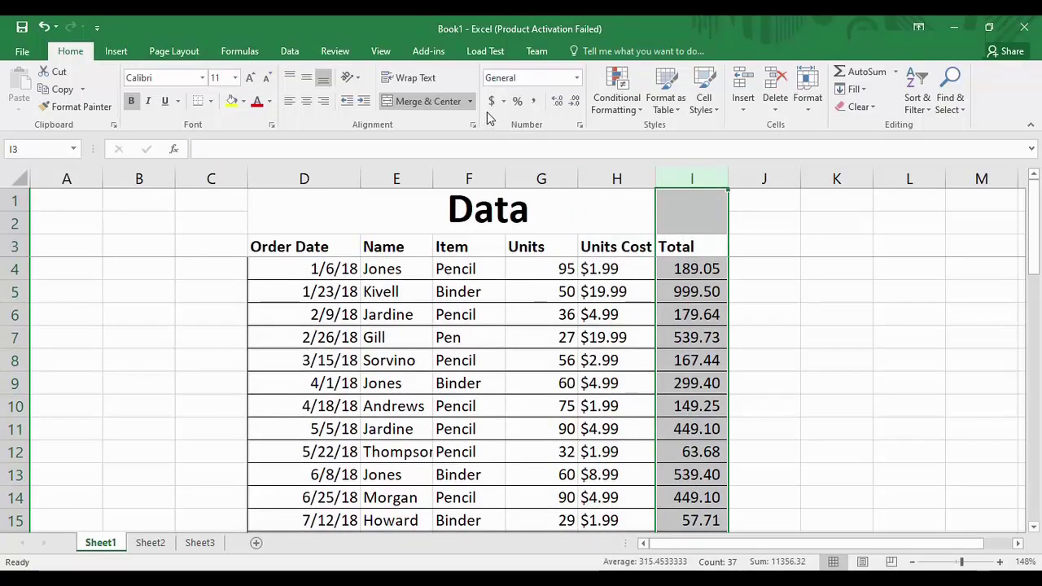
{"action": "left_click", "coordinate": [575, 77]}
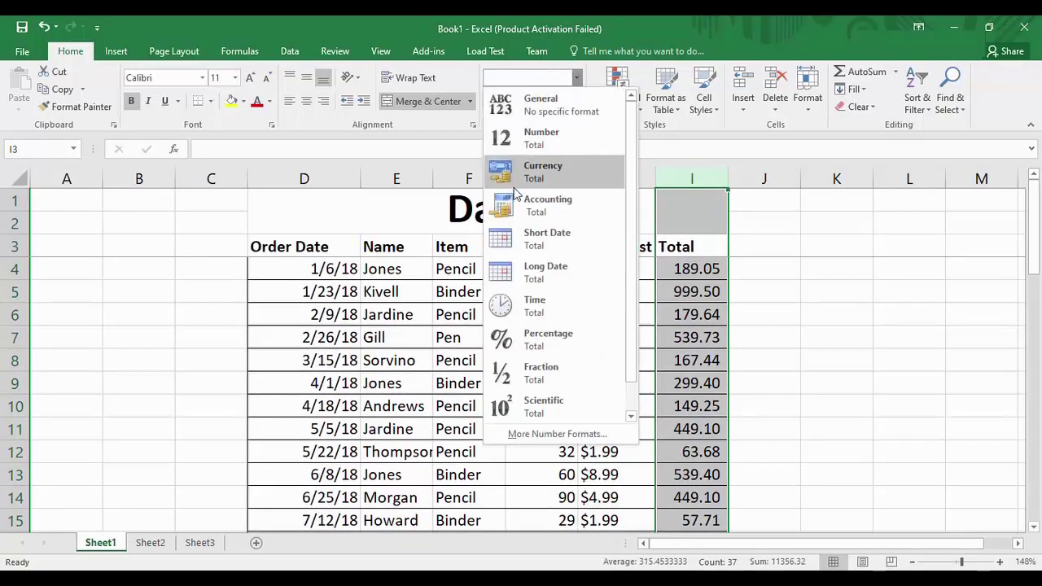
{"action": "left_click", "coordinate": [537, 171]}
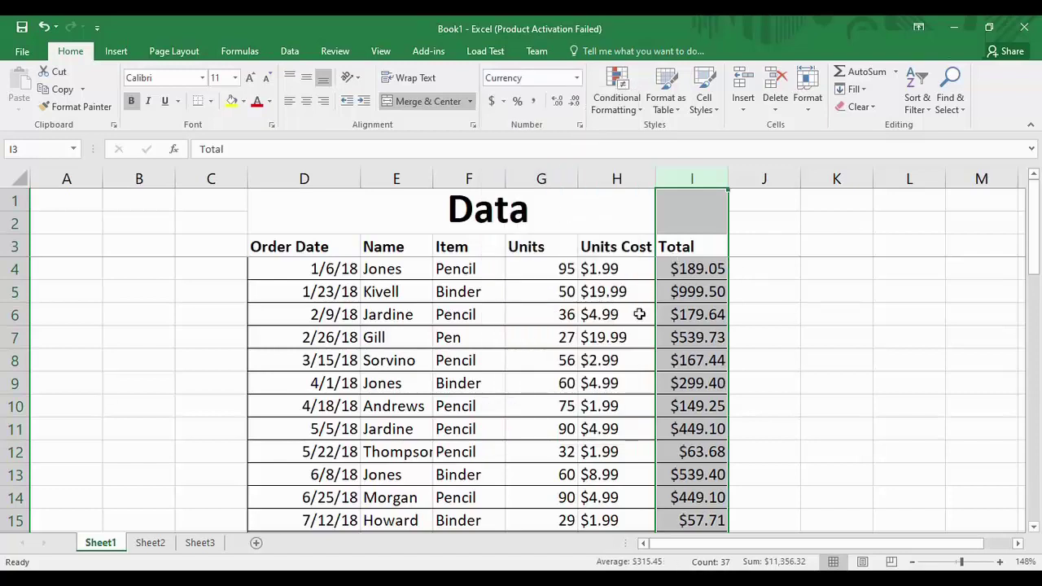
{"action": "left_click", "coordinate": [553, 249]}
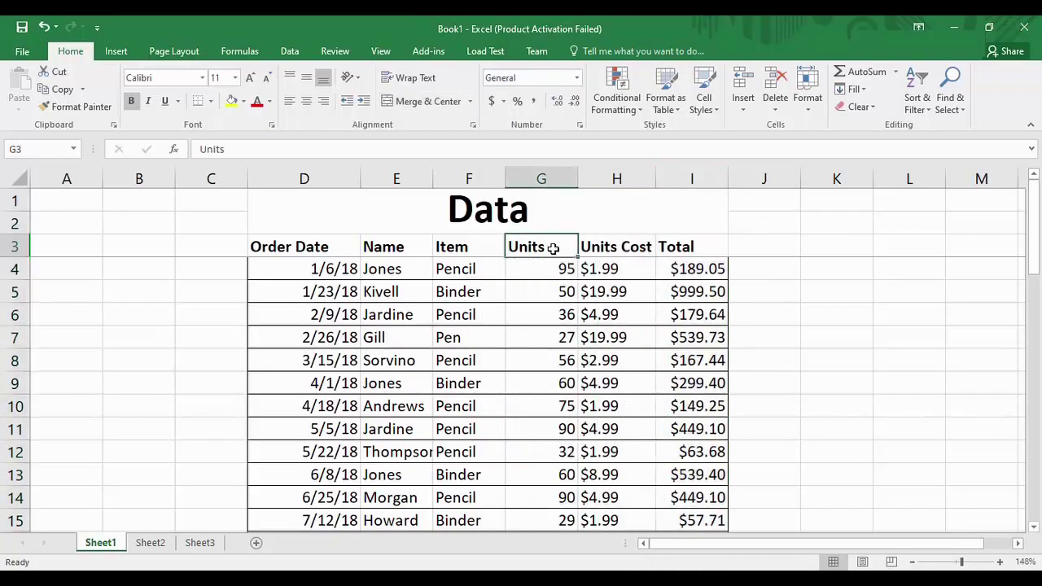
Apply the Number format to column G so Units show two decimals, like 95.00.
{"action": "left_click", "coordinate": [542, 177]}
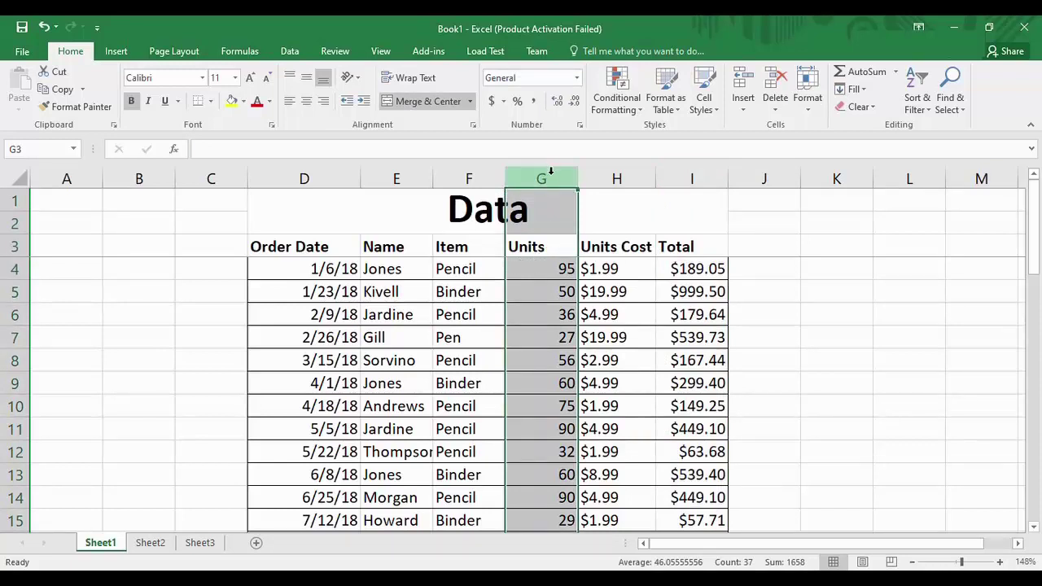
{"action": "left_click", "coordinate": [577, 77]}
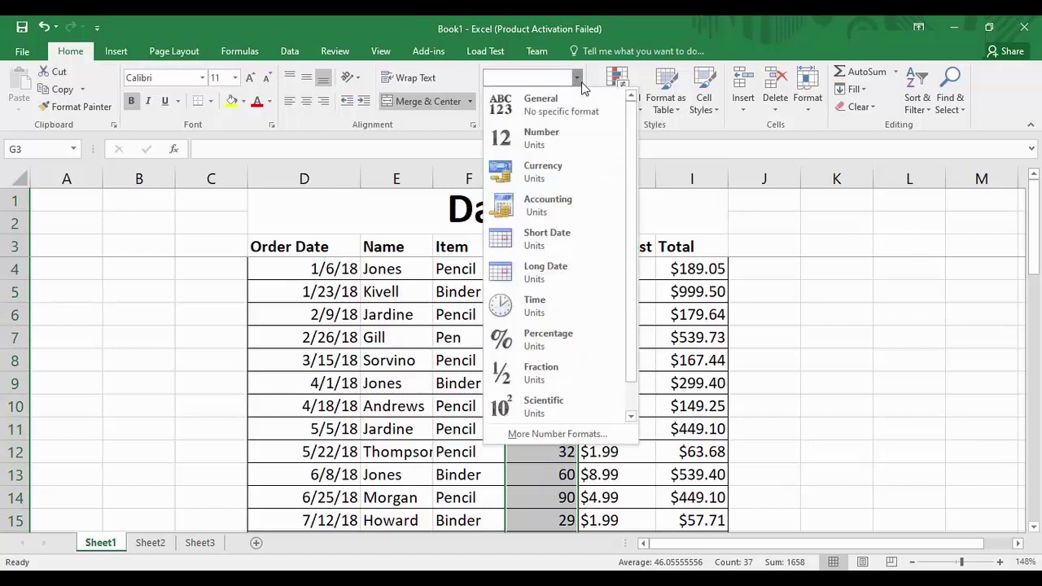
{"action": "left_click", "coordinate": [541, 139]}
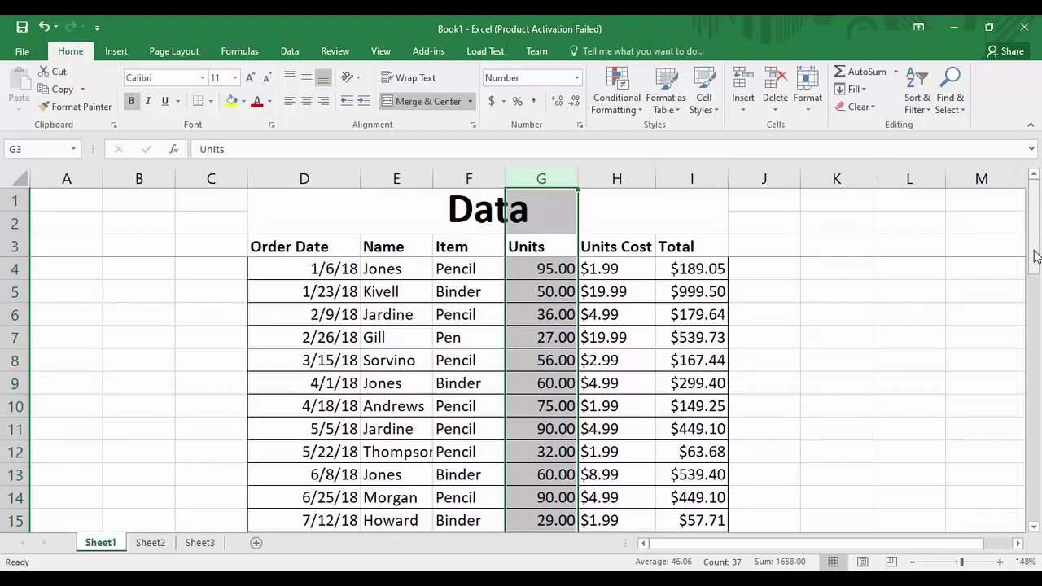
{"action": "left_click_drag", "start_coordinate": [1034, 244], "coordinate": [1039, 212]}
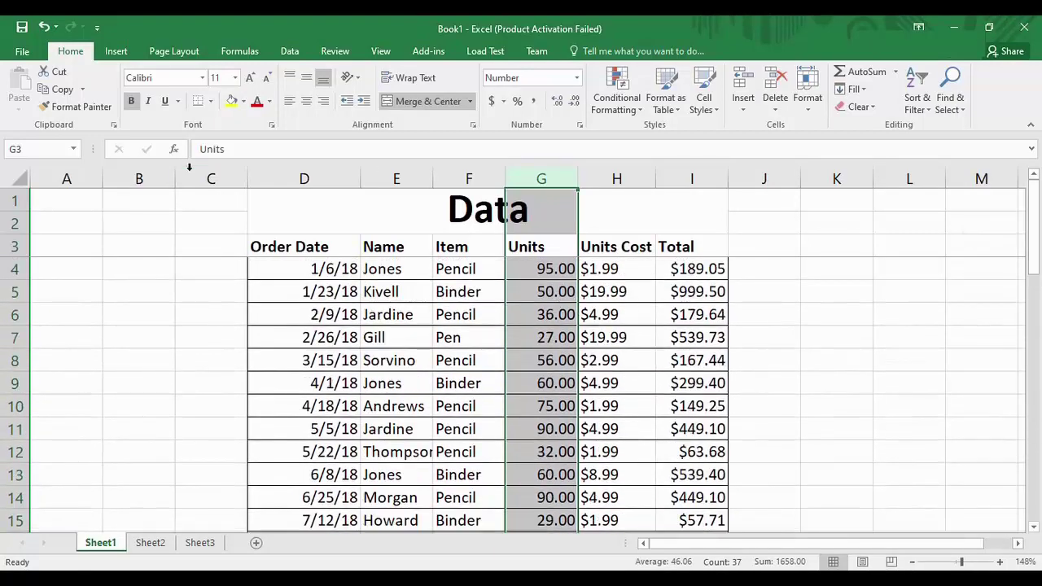
Apply the Short Date format to the Order Date column D, showing dates like 1/6/2018.
{"action": "left_click", "coordinate": [277, 244]}
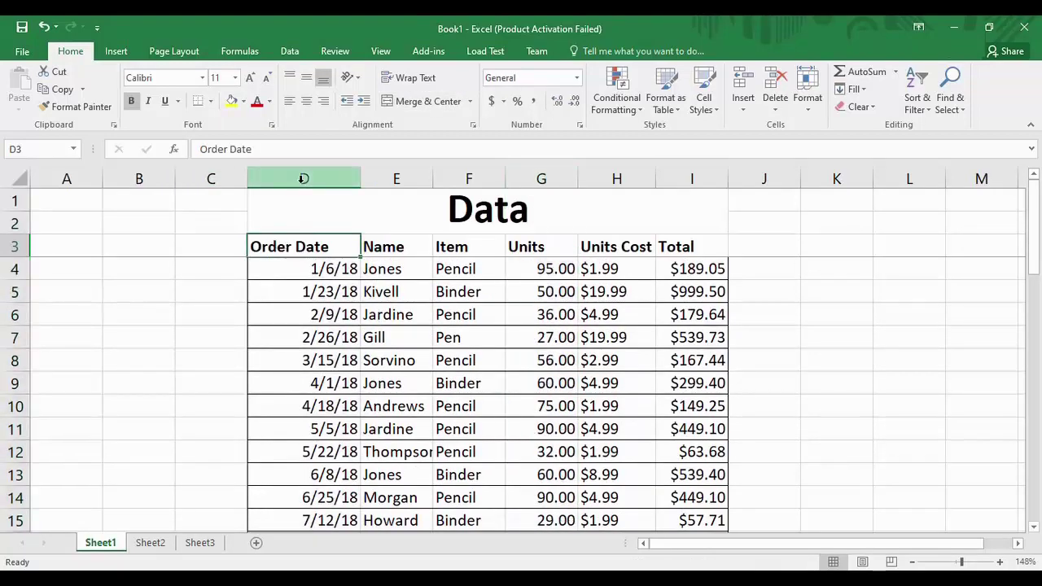
{"action": "left_click", "coordinate": [303, 179]}
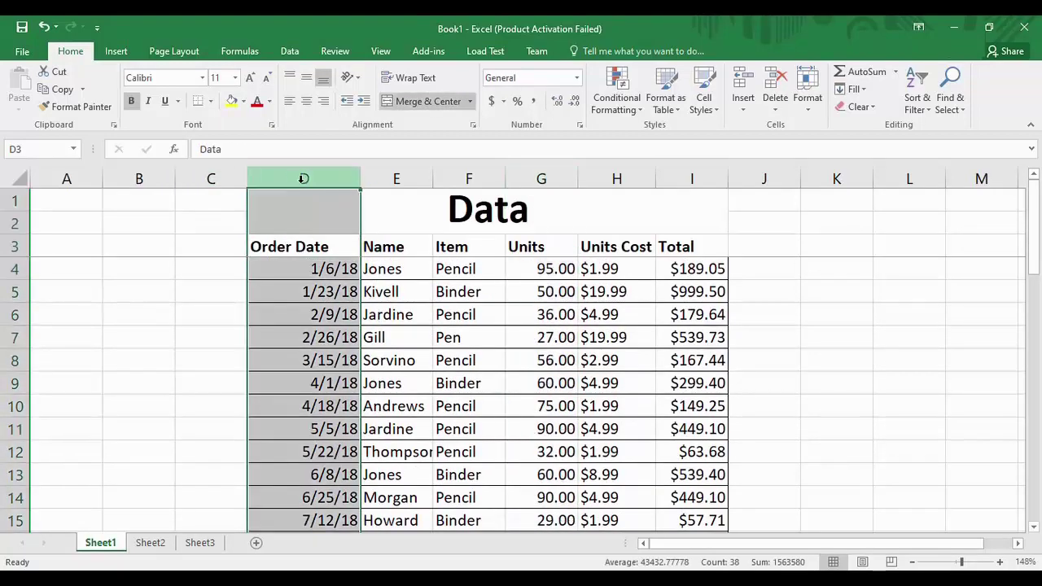
{"action": "left_click", "coordinate": [576, 77]}
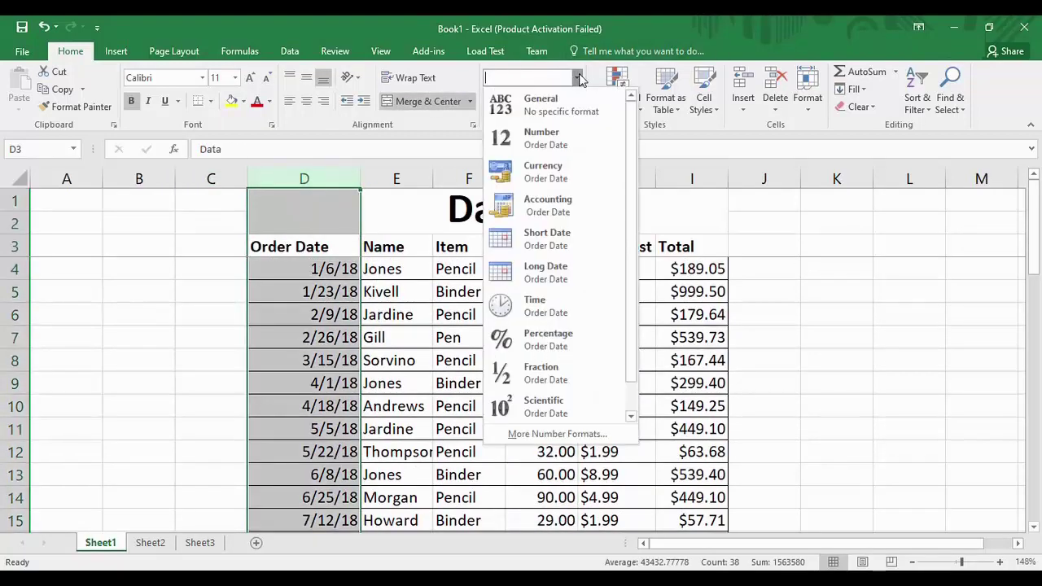
{"action": "left_click", "coordinate": [555, 252]}
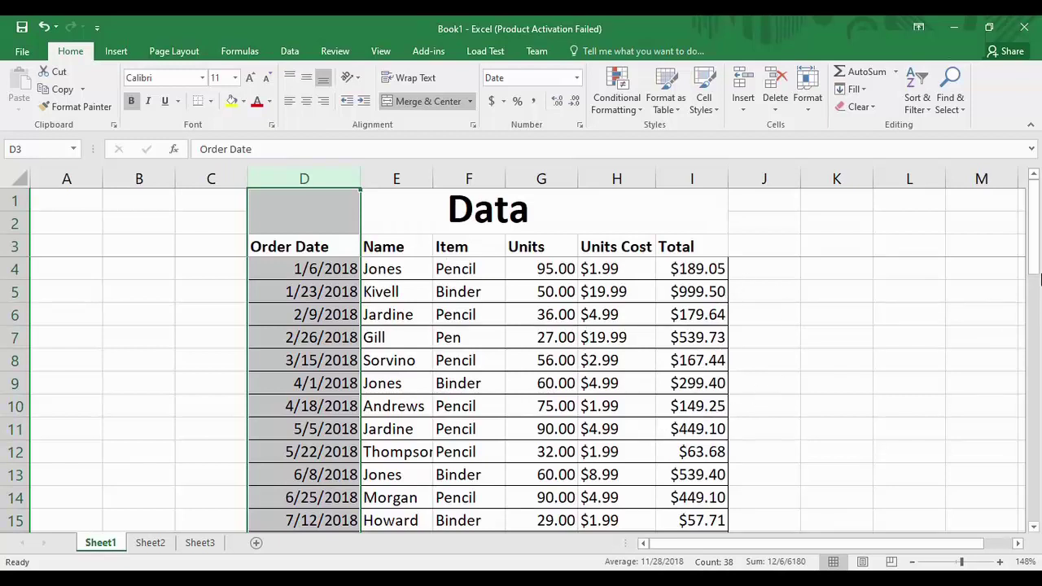
{"action": "left_click_drag", "start_coordinate": [1034, 273], "coordinate": [1039, 225]}
{"action": "left_click", "coordinate": [628, 174]}
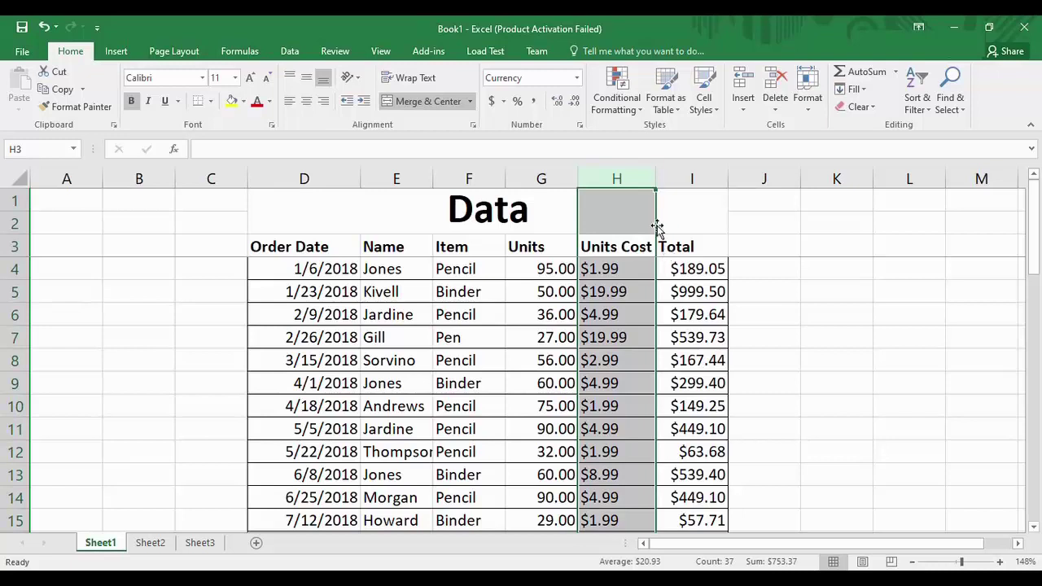
Add green solid-fill data bars to the Units Cost column and review them.
{"action": "left_click", "coordinate": [639, 111]}
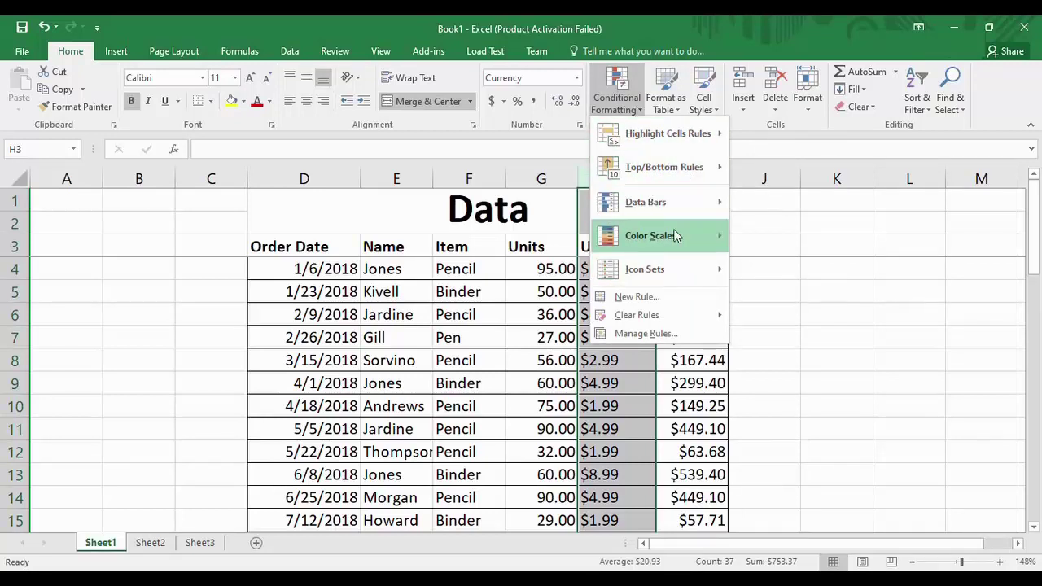
{"action": "mouse_move", "coordinate": [652, 202]}
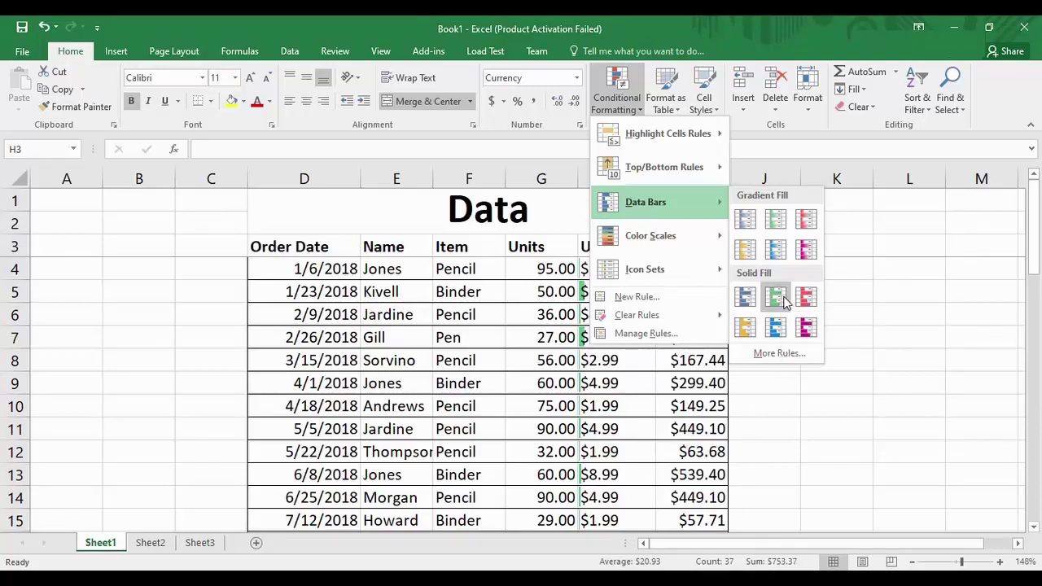
{"action": "left_click", "coordinate": [780, 297]}
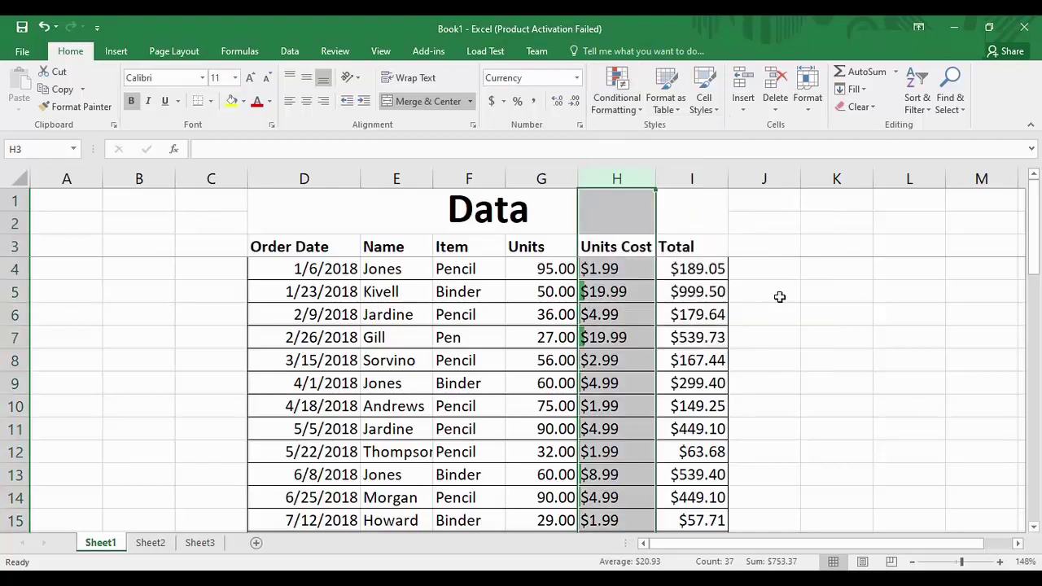
{"action": "left_click_drag", "start_coordinate": [1035, 250], "coordinate": [1036, 467]}
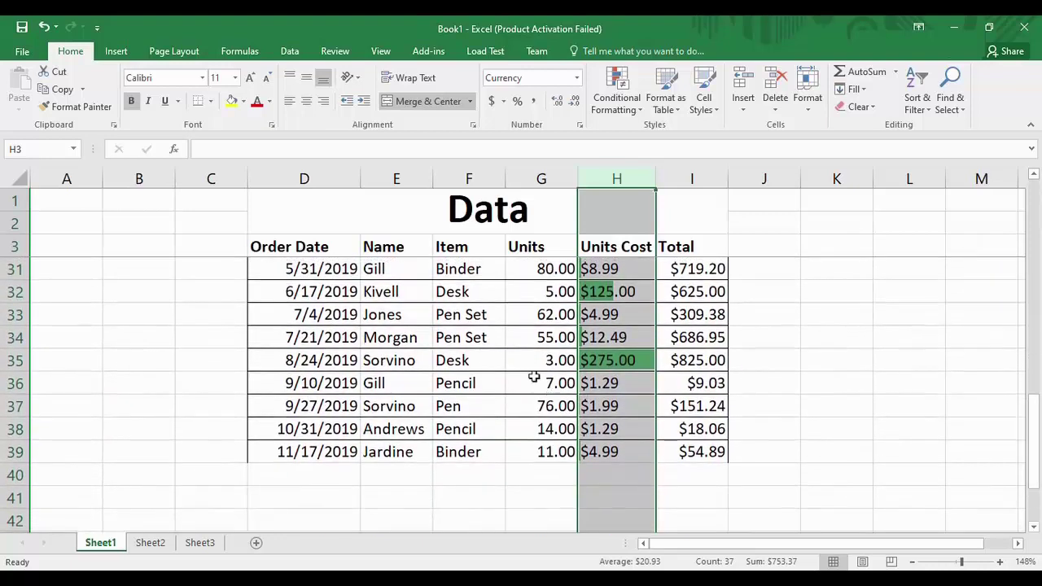
{"action": "left_click", "coordinate": [607, 367]}
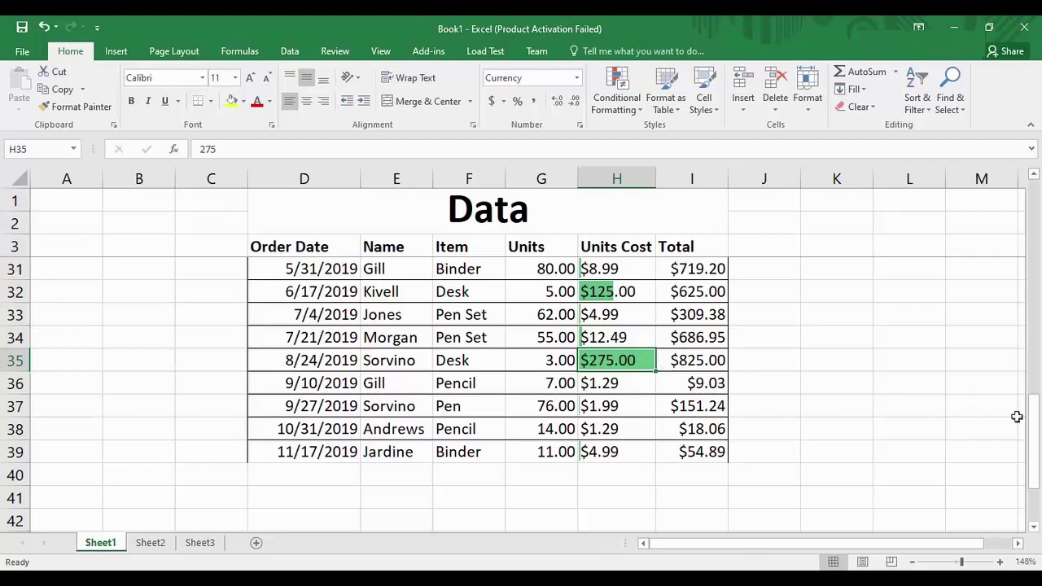
{"action": "left_click_drag", "start_coordinate": [1039, 433], "coordinate": [1022, 179]}
Try a green-yellow-red colour scale on the Units Cost column H.
{"action": "left_click", "coordinate": [619, 178]}
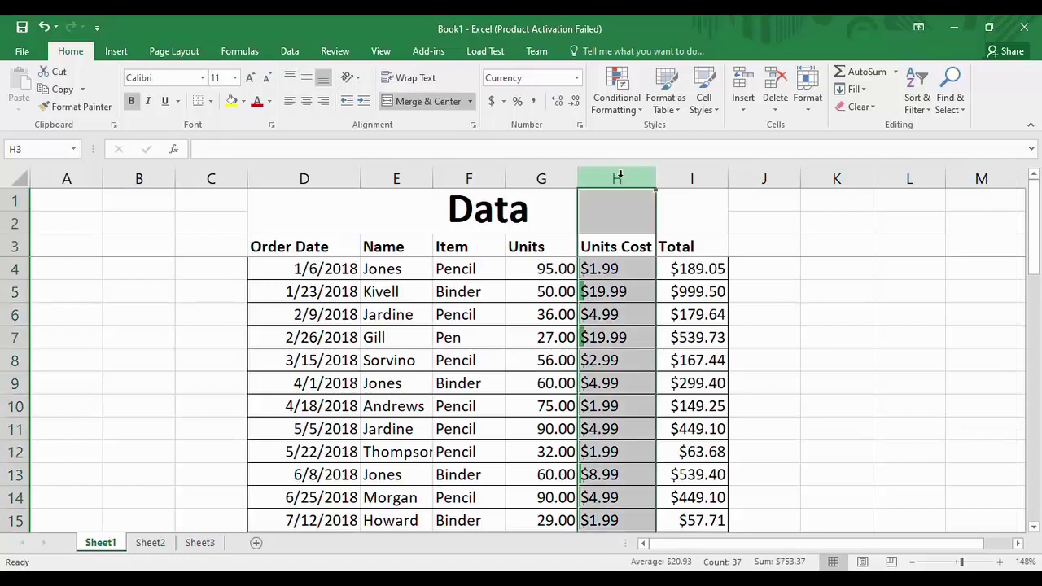
{"action": "left_click", "coordinate": [624, 110]}
{"action": "mouse_move", "coordinate": [652, 235]}
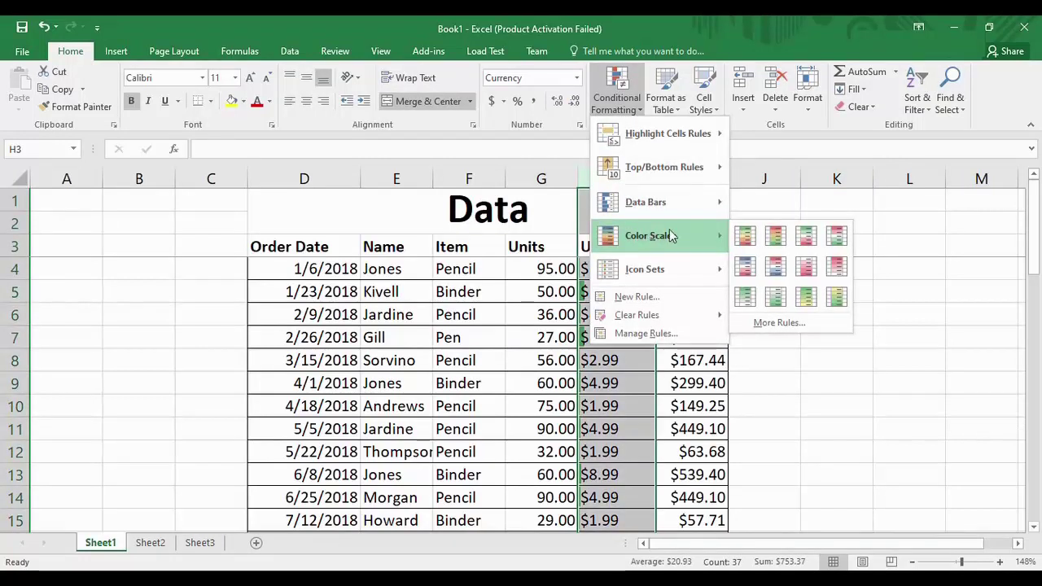
{"action": "left_click", "coordinate": [745, 237]}
{"action": "left_click", "coordinate": [617, 97]}
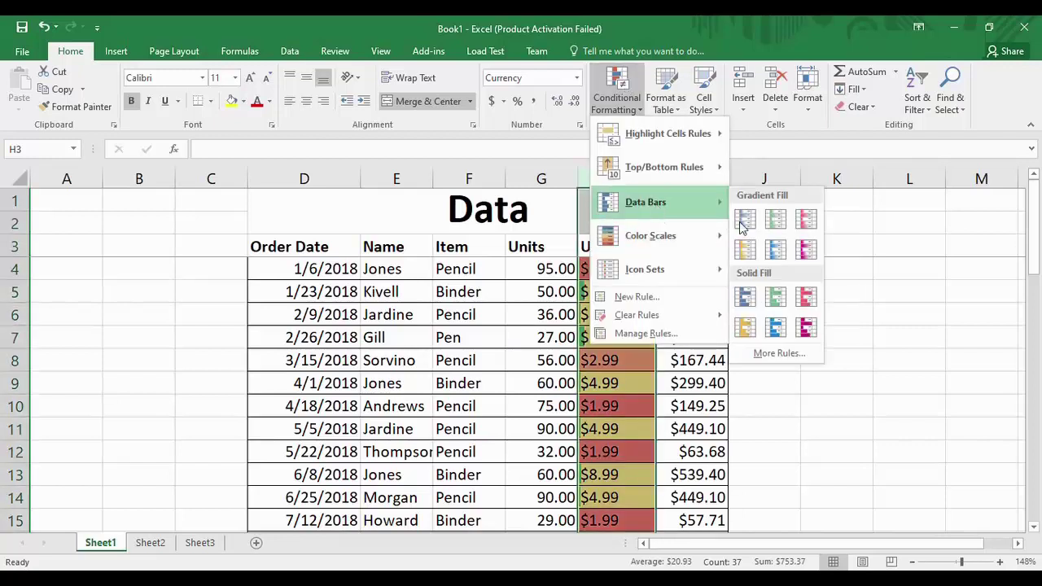
{"action": "left_click", "coordinate": [777, 301]}
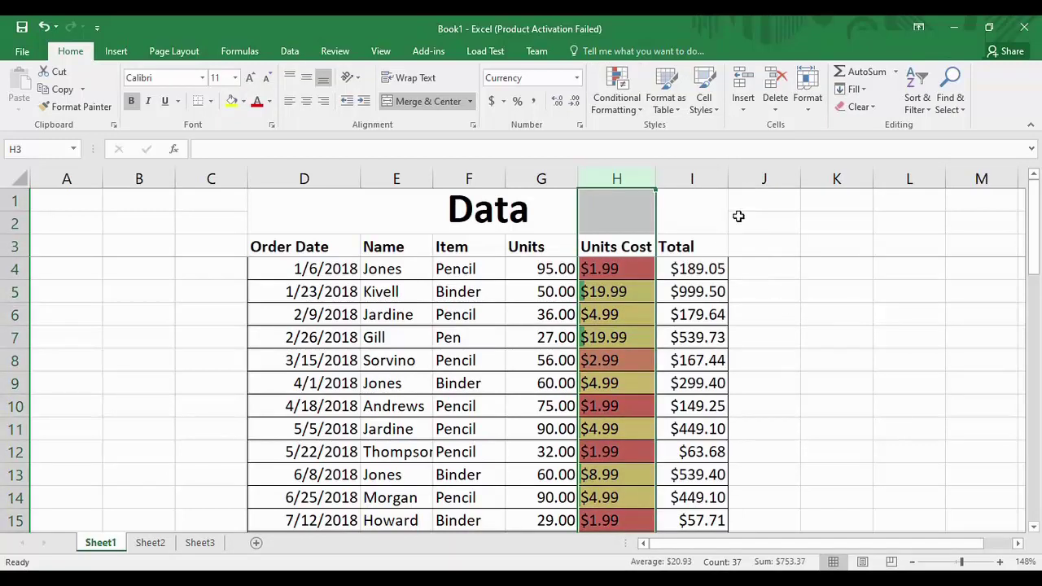
Clear the conditional formatting rules from the selected Units Cost cells.
{"action": "left_click", "coordinate": [617, 98]}
{"action": "mouse_move", "coordinate": [660, 202]}
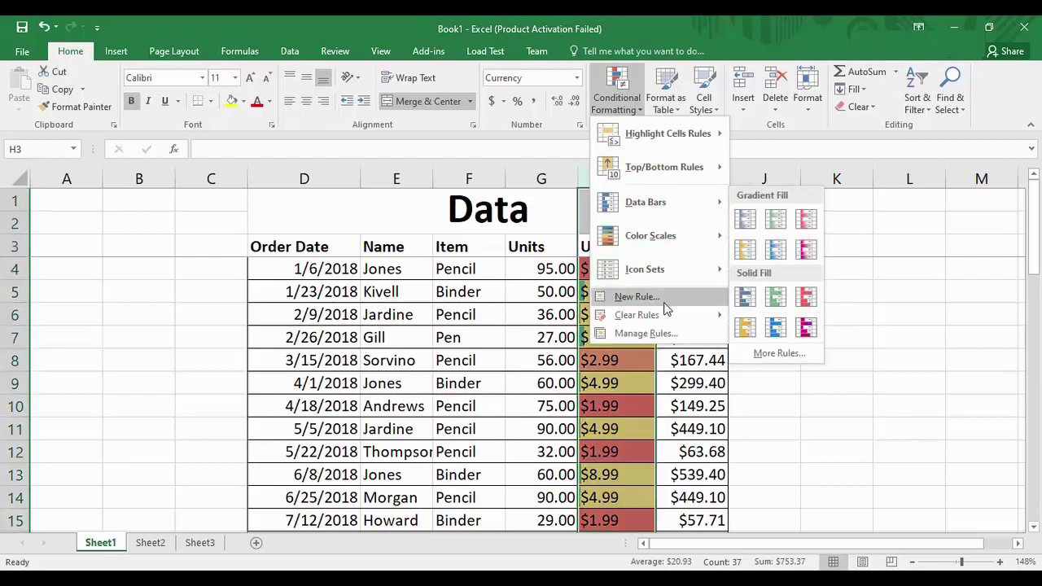
{"action": "mouse_move", "coordinate": [666, 315]}
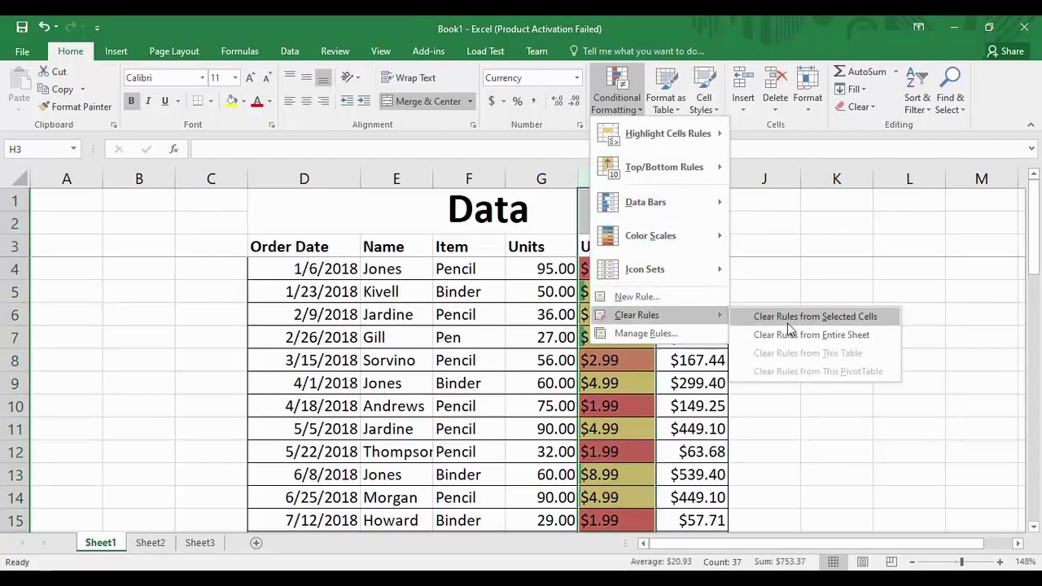
{"action": "left_click", "coordinate": [787, 324]}
{"action": "left_click", "coordinate": [618, 96]}
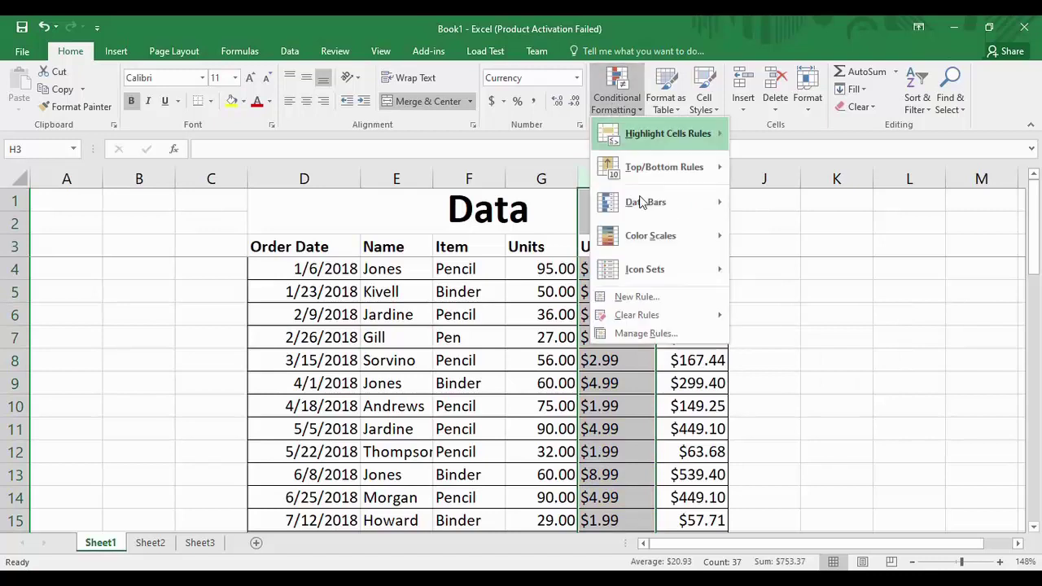
Apply the Red-Yellow-Green colour scale to Units Cost, then select header row 3.
{"action": "mouse_move", "coordinate": [703, 235]}
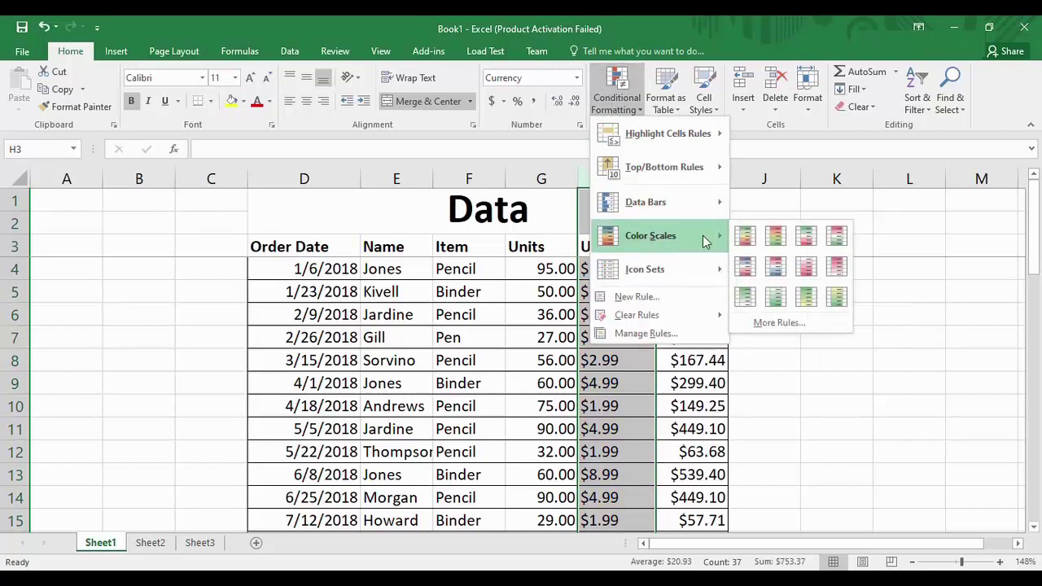
{"action": "left_click", "coordinate": [754, 244]}
{"action": "left_click", "coordinate": [855, 342]}
{"action": "left_click_drag", "start_coordinate": [1036, 236], "coordinate": [1035, 452]}
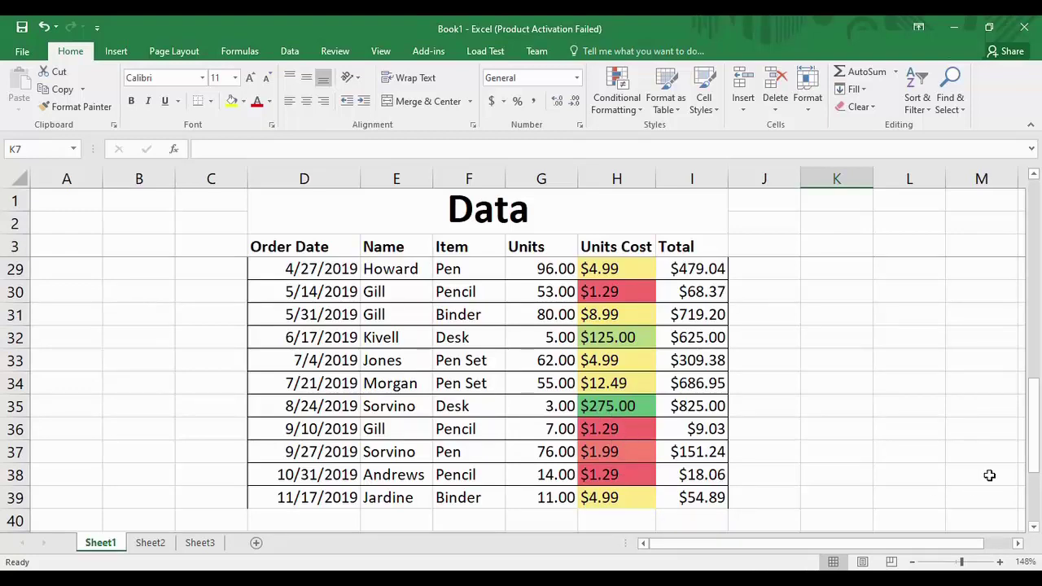
{"action": "left_click_drag", "start_coordinate": [1037, 465], "coordinate": [1036, 241]}
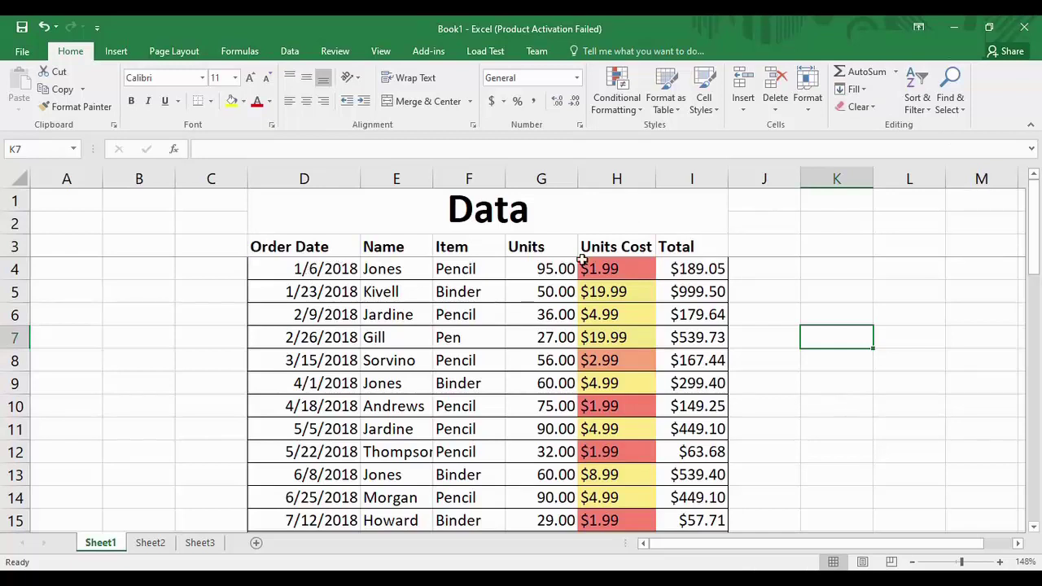
{"action": "left_click", "coordinate": [4, 246]}
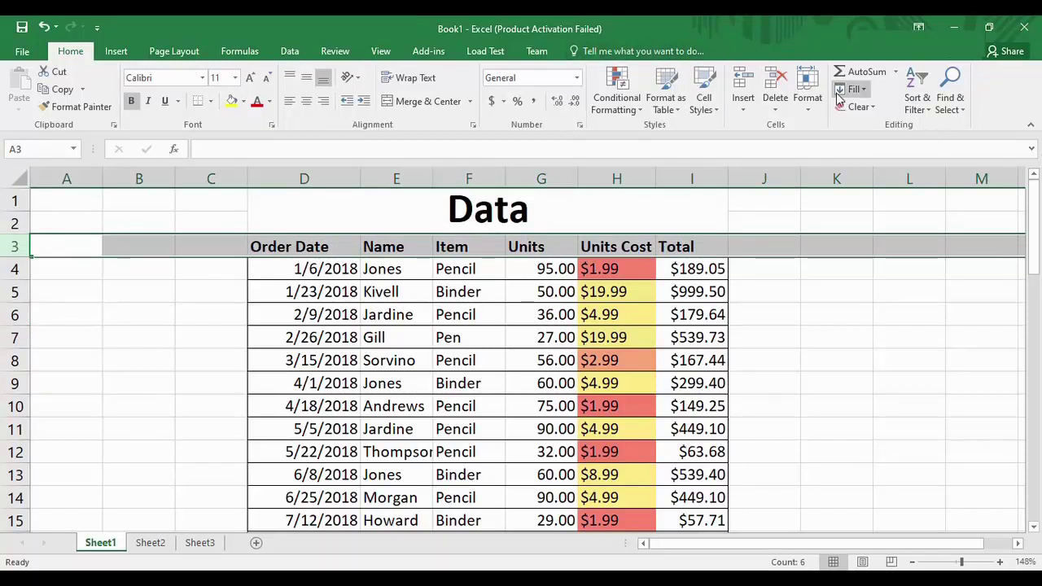
Turn on Filter for header row 3 and check the column J and Total dropdowns.
{"action": "left_click", "coordinate": [923, 115]}
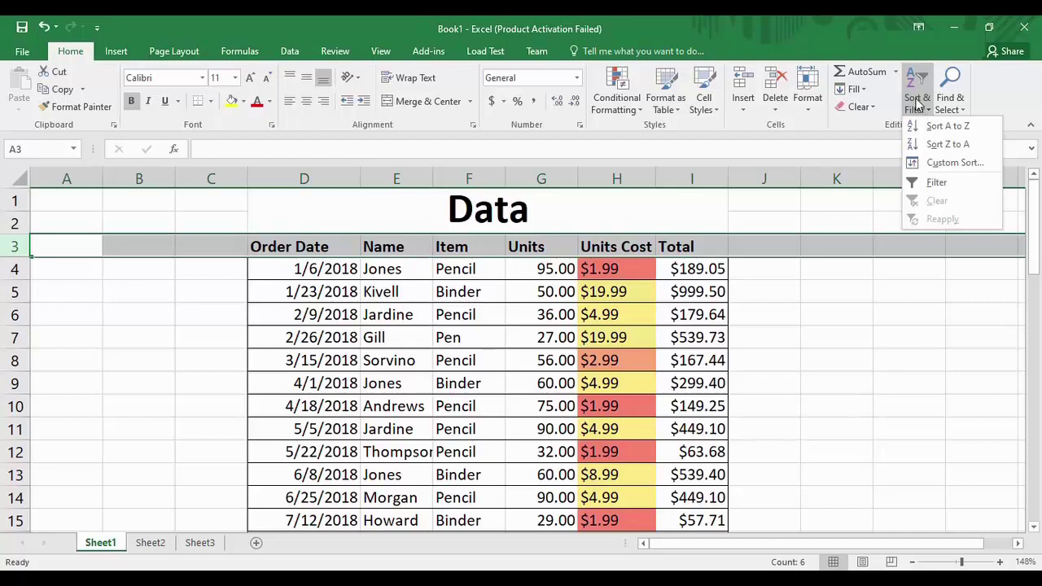
{"action": "left_click", "coordinate": [935, 184]}
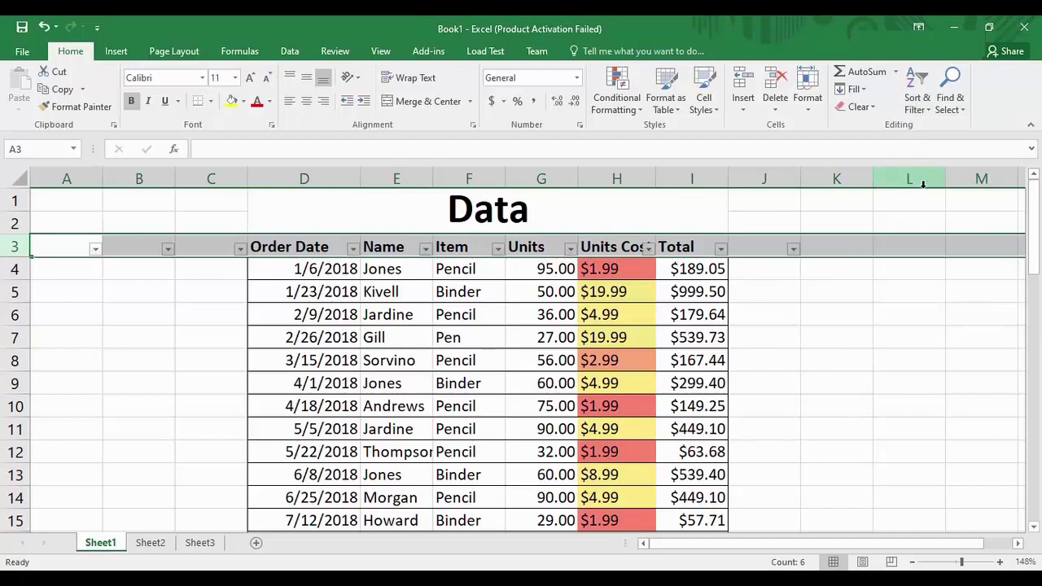
{"action": "left_click", "coordinate": [776, 312]}
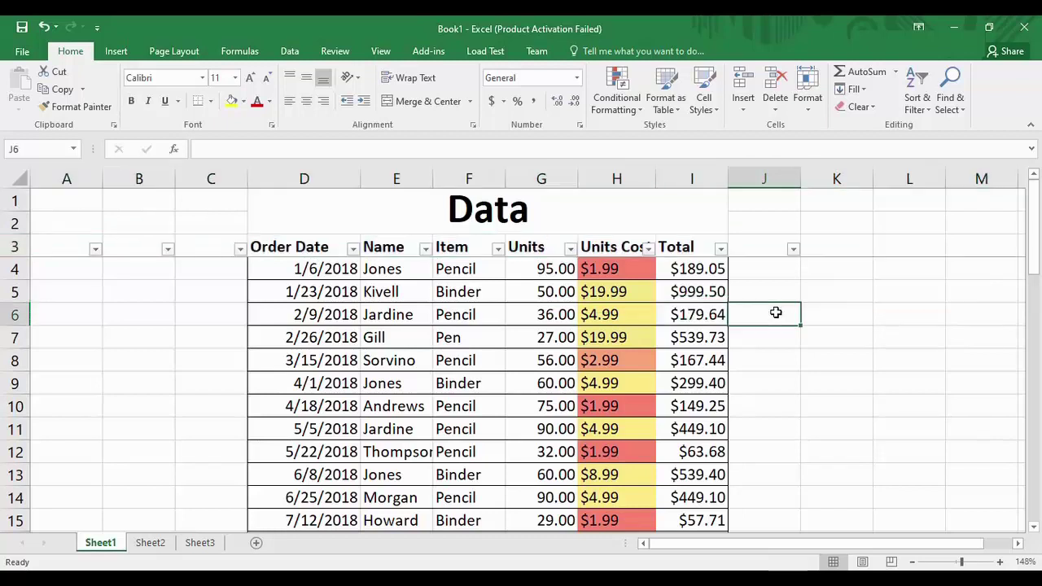
{"action": "left_click", "coordinate": [794, 250]}
{"action": "left_click", "coordinate": [723, 250]}
{"action": "left_click", "coordinate": [721, 249]}
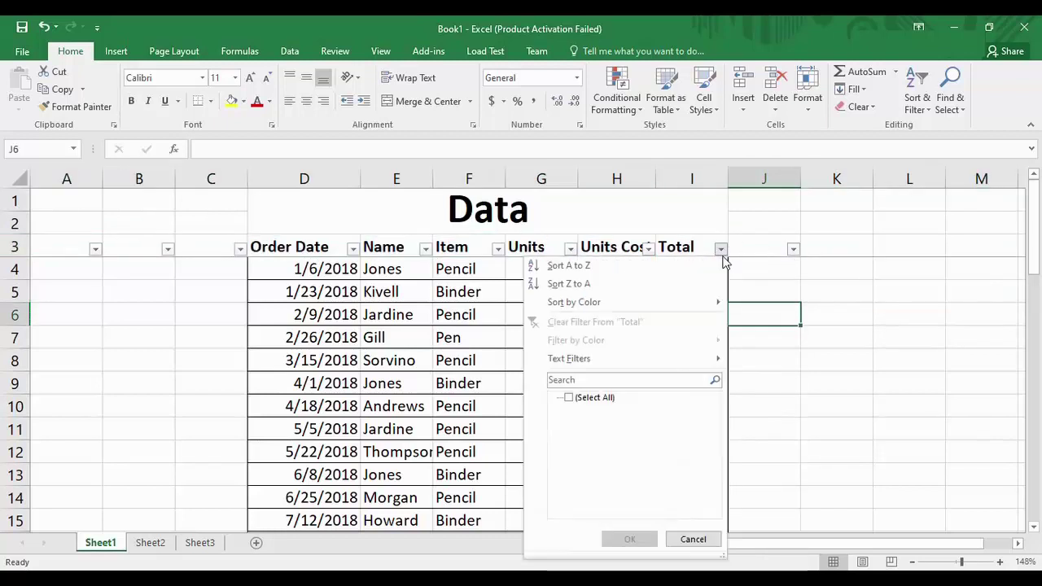
{"action": "left_click", "coordinate": [650, 254]}
{"action": "left_click", "coordinate": [650, 254]}
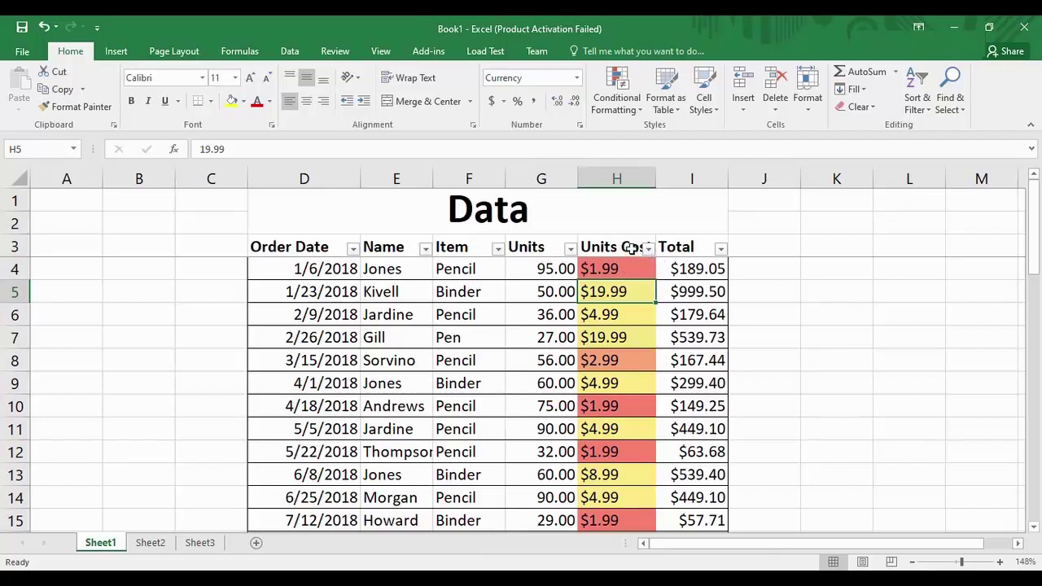
{"action": "left_click", "coordinate": [649, 249]}
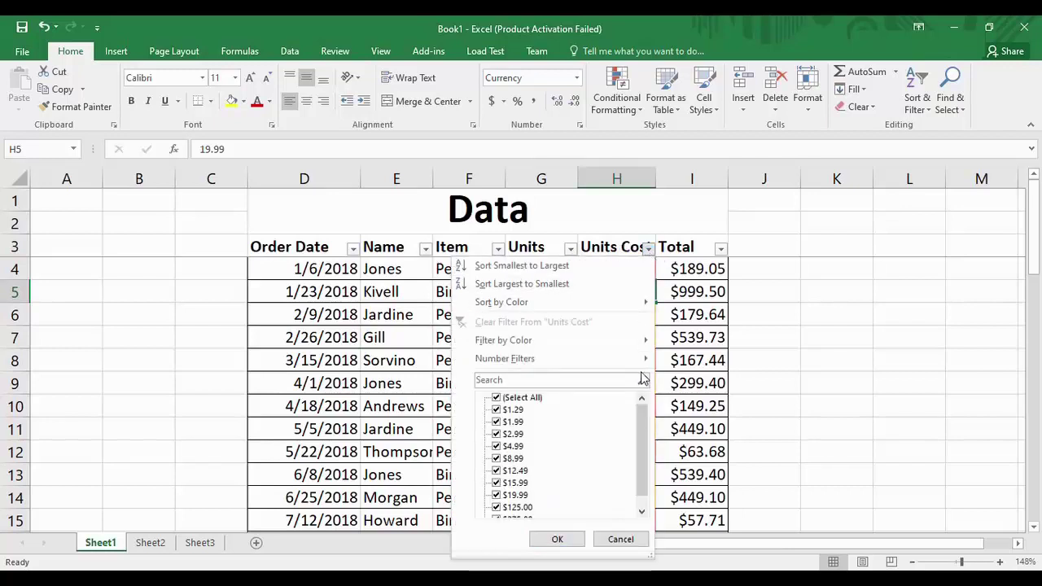
{"action": "mouse_move", "coordinate": [641, 419]}
{"action": "left_mouse_down"}
{"action": "mouse_move", "coordinate": [636, 476]}
{"action": "mouse_move", "coordinate": [633, 411]}
{"action": "mouse_move", "coordinate": [631, 424]}
{"action": "left_mouse_up"}
{"action": "left_click_drag", "start_coordinate": [633, 489], "coordinate": [633, 402]}
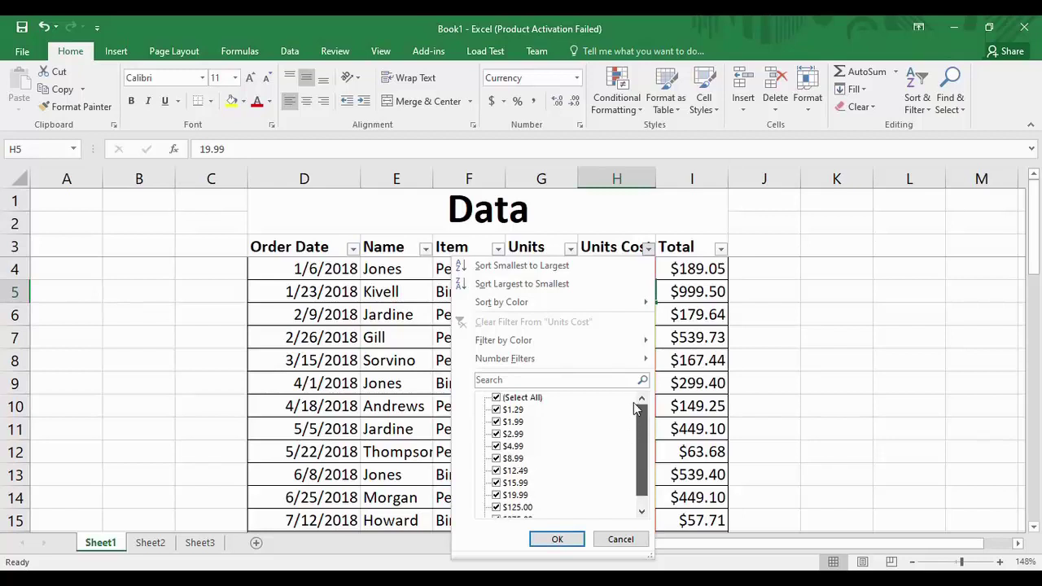
{"action": "left_click", "coordinate": [497, 399]}
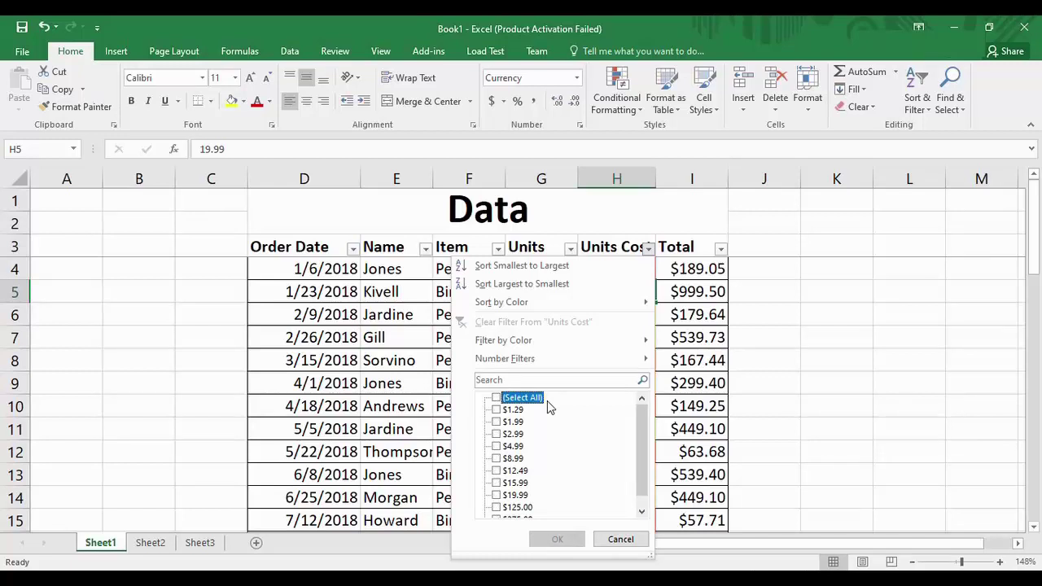
{"action": "left_click", "coordinate": [496, 411]}
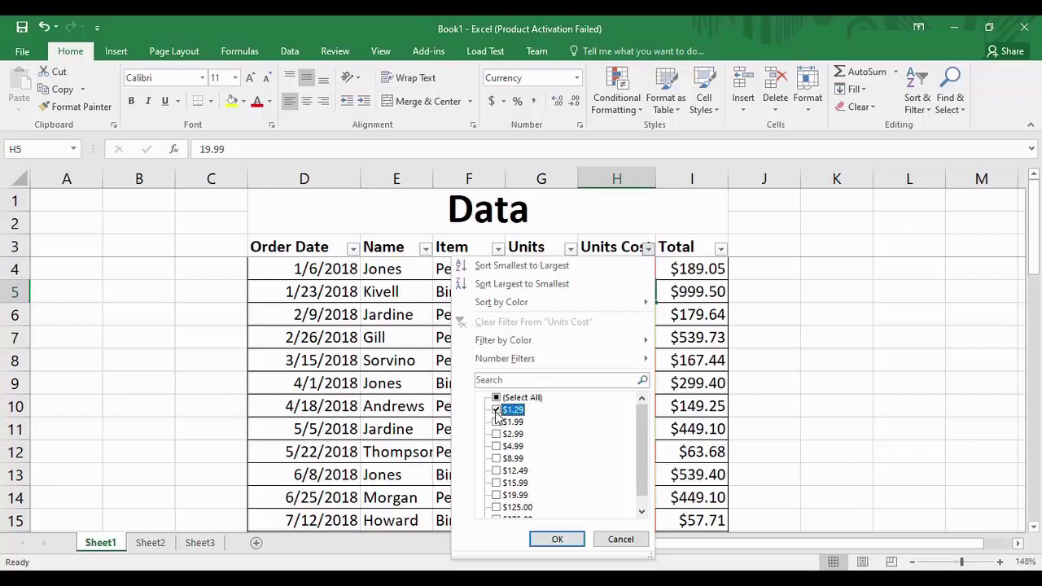
{"action": "left_click", "coordinate": [557, 540]}
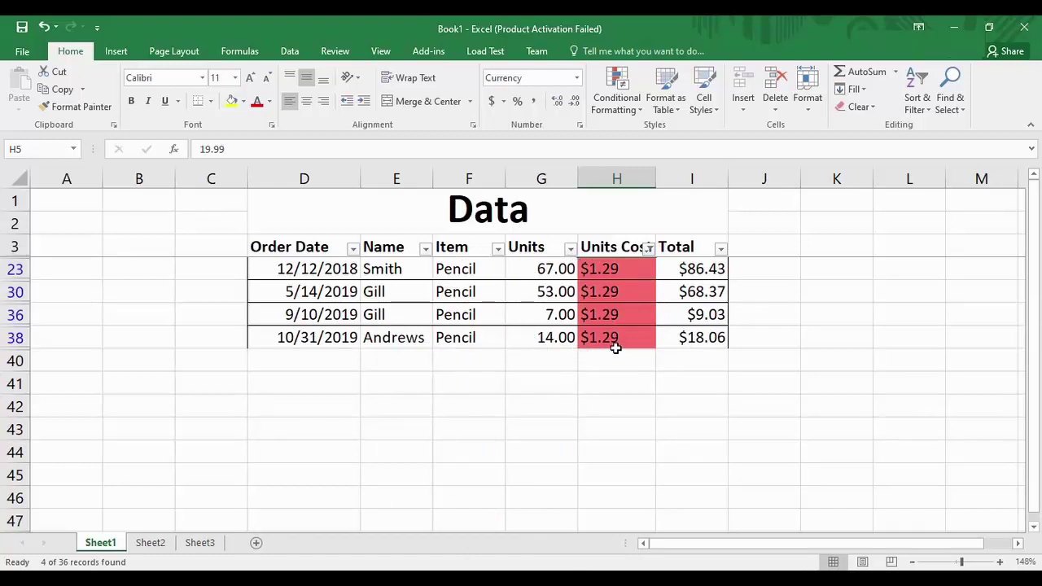
{"action": "left_click", "coordinate": [649, 248]}
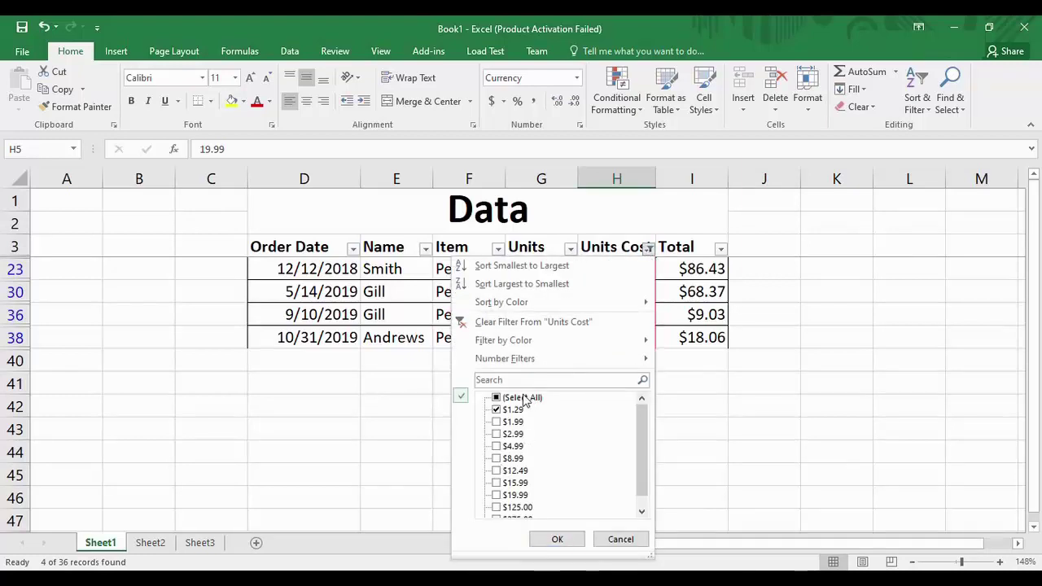
{"action": "left_click", "coordinate": [496, 323]}
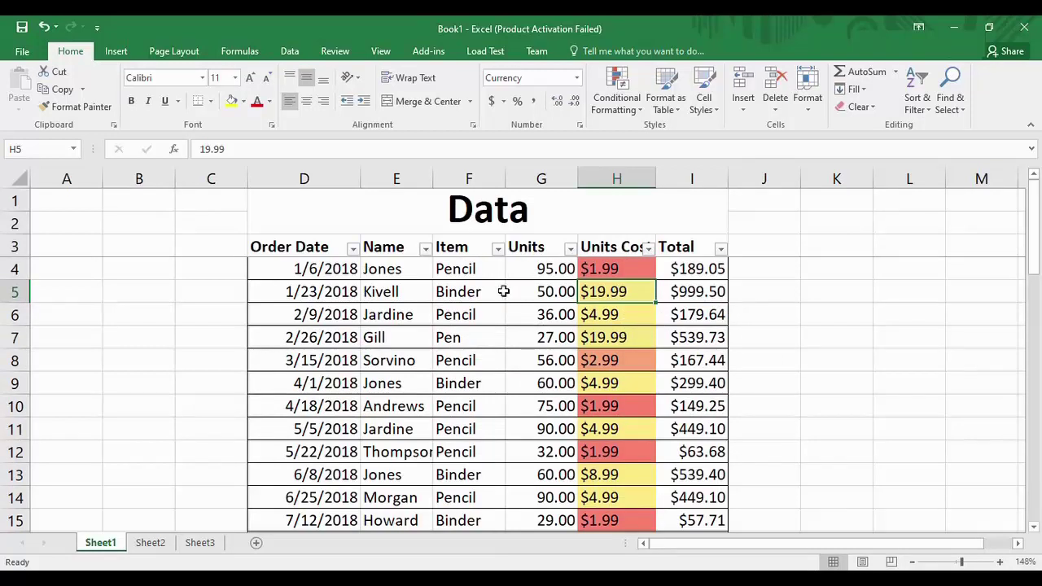
Filter the Item column to show only Pencil rows.
{"action": "left_click", "coordinate": [498, 249]}
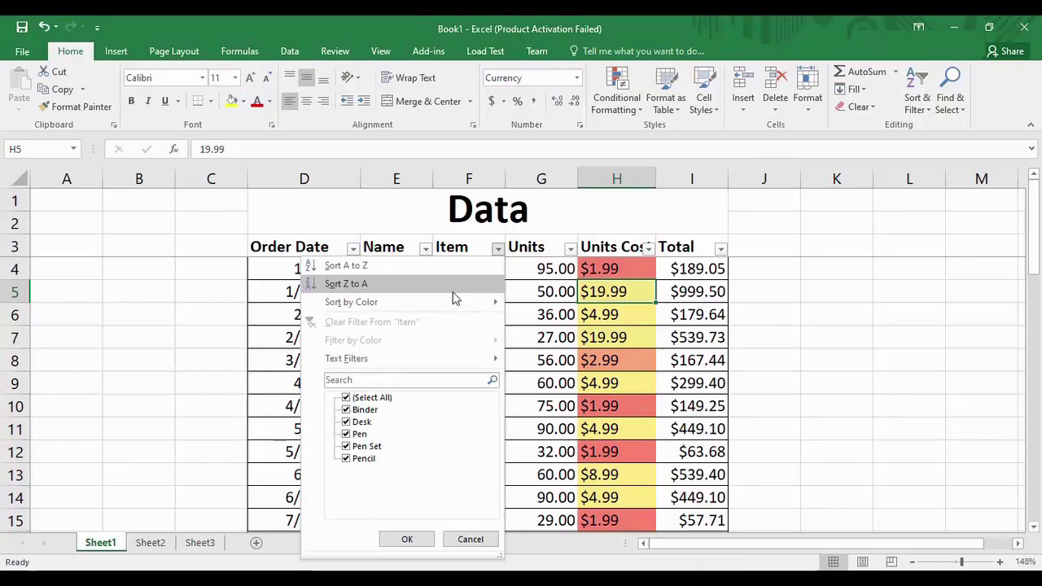
{"action": "left_click", "coordinate": [346, 397]}
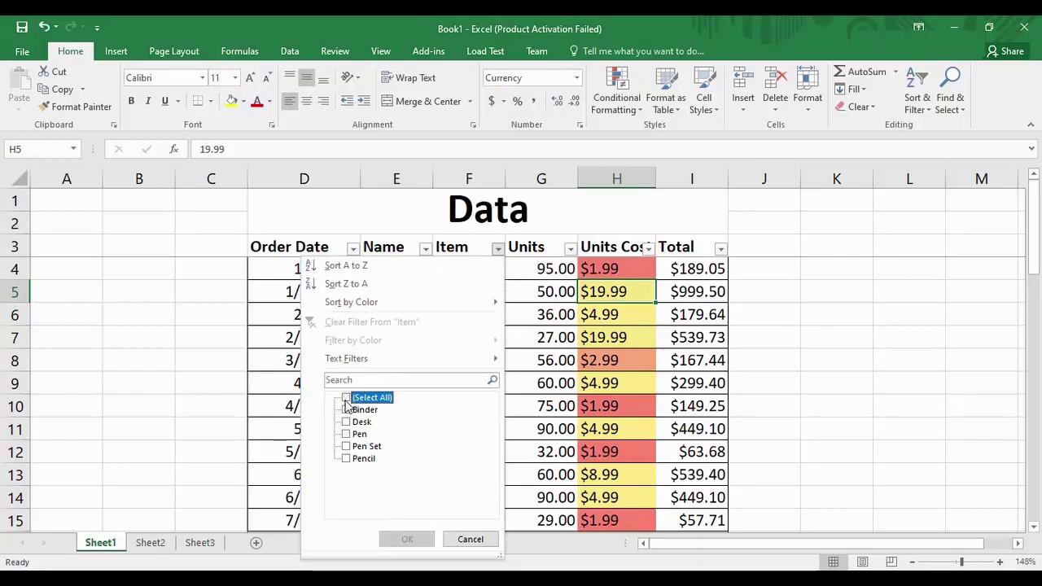
{"action": "left_click", "coordinate": [346, 460]}
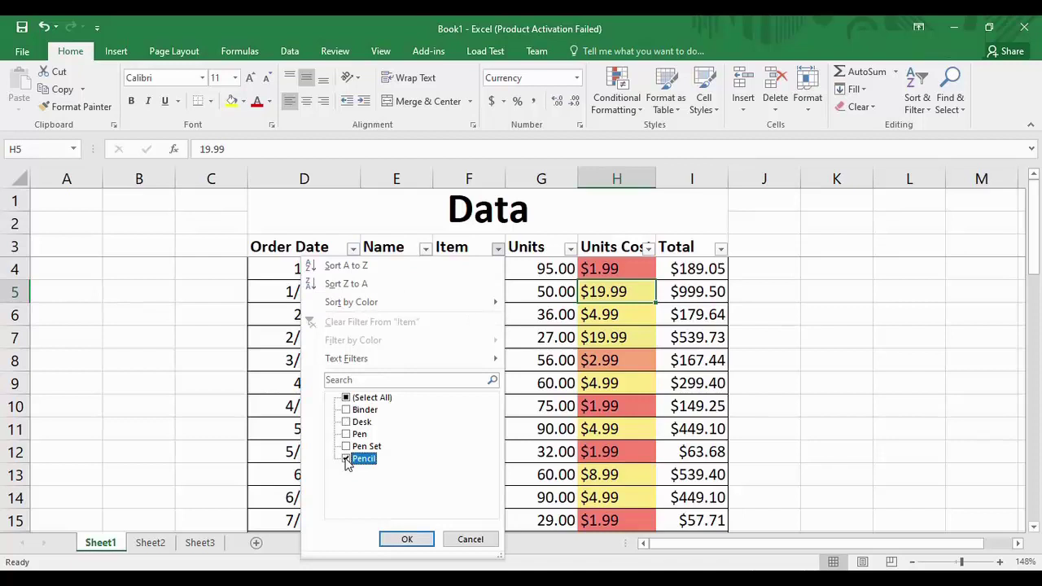
{"action": "left_click", "coordinate": [395, 538]}
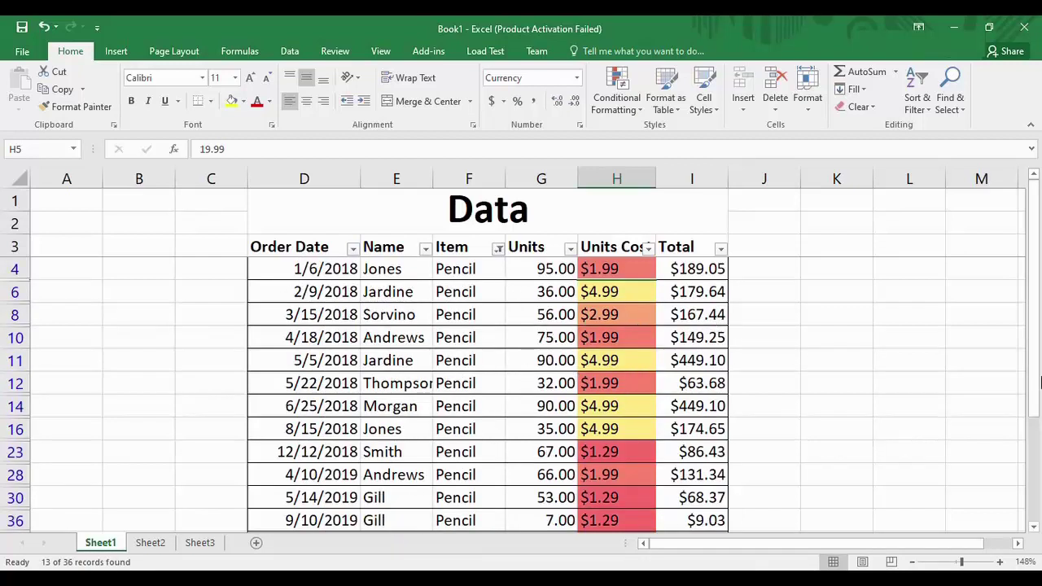
{"action": "left_click_drag", "start_coordinate": [1035, 411], "coordinate": [1037, 376]}
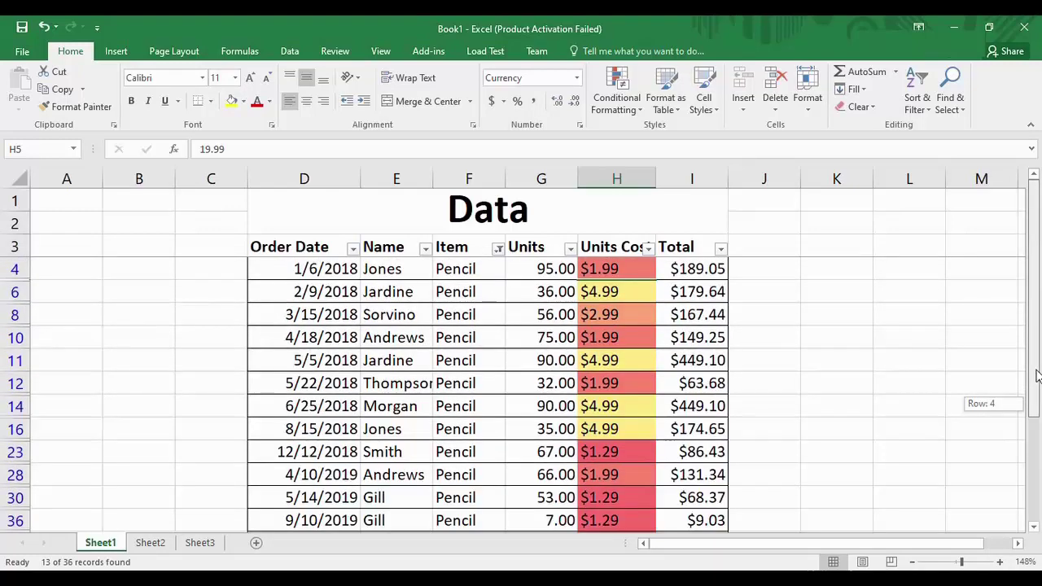
{"action": "left_click_drag", "start_coordinate": [1041, 302], "coordinate": [1039, 302]}
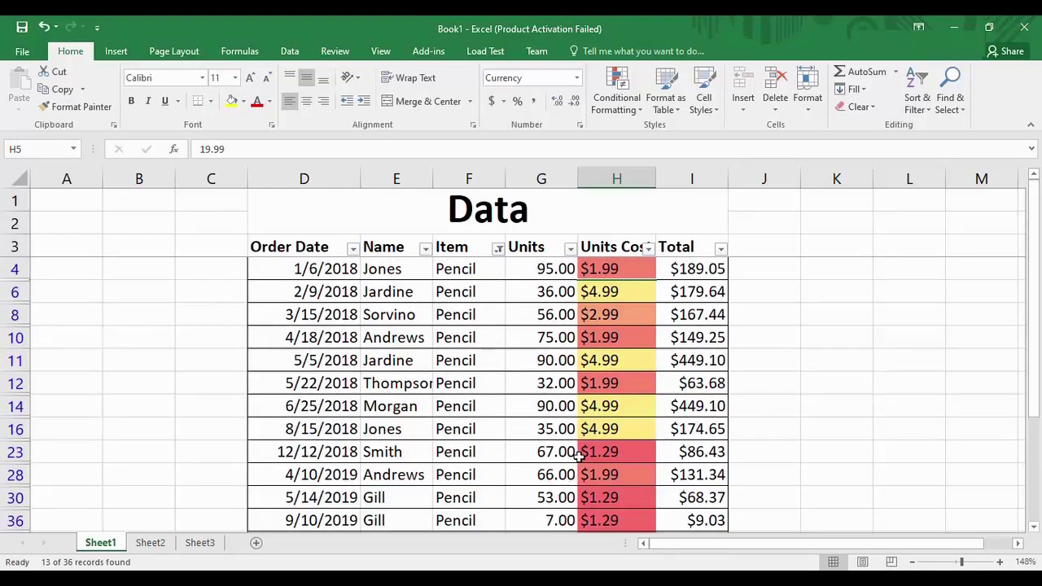
Add Desk to the Item filter so Pencil and Desk rows show.
{"action": "left_click", "coordinate": [497, 248]}
{"action": "left_click", "coordinate": [347, 423]}
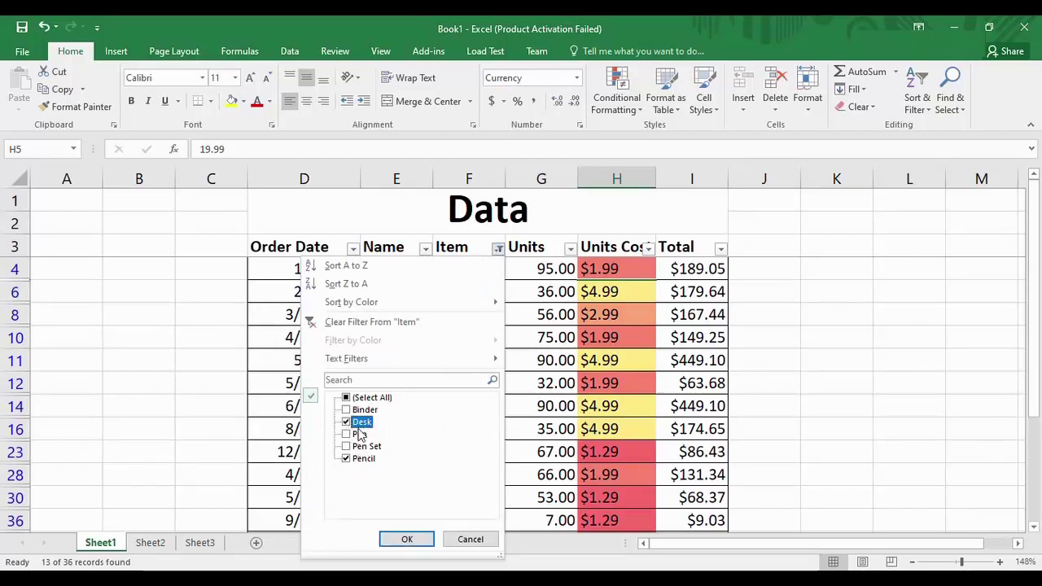
{"action": "left_click", "coordinate": [407, 539]}
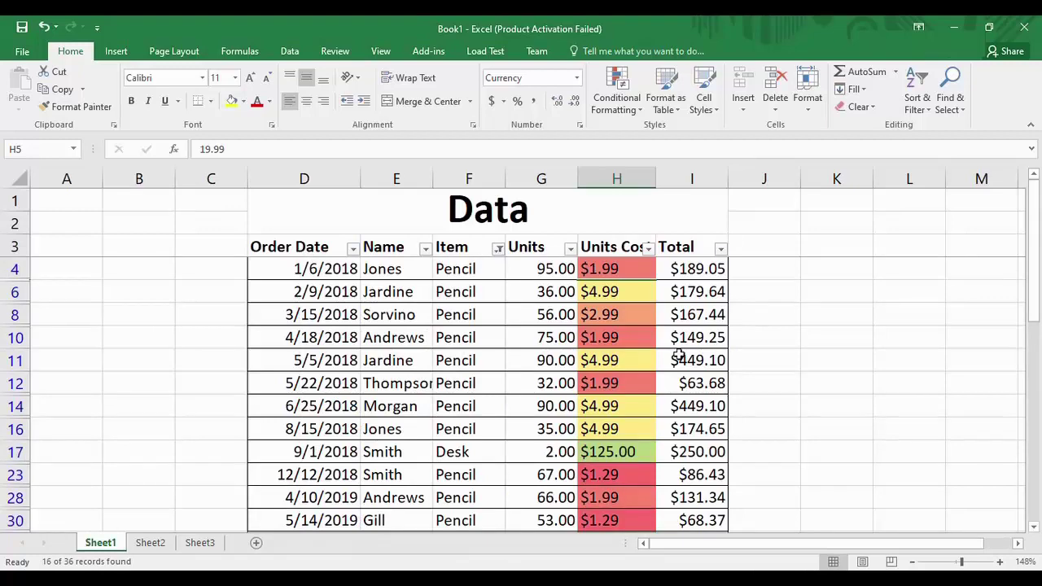
{"action": "mouse_move", "coordinate": [1040, 319]}
{"action": "left_mouse_down"}
{"action": "mouse_move", "coordinate": [1039, 420]}
{"action": "mouse_move", "coordinate": [1039, 317]}
{"action": "left_mouse_up"}
Clear the Item filter so all rows, including Binder and Pen, show again.
{"action": "left_click", "coordinate": [498, 248]}
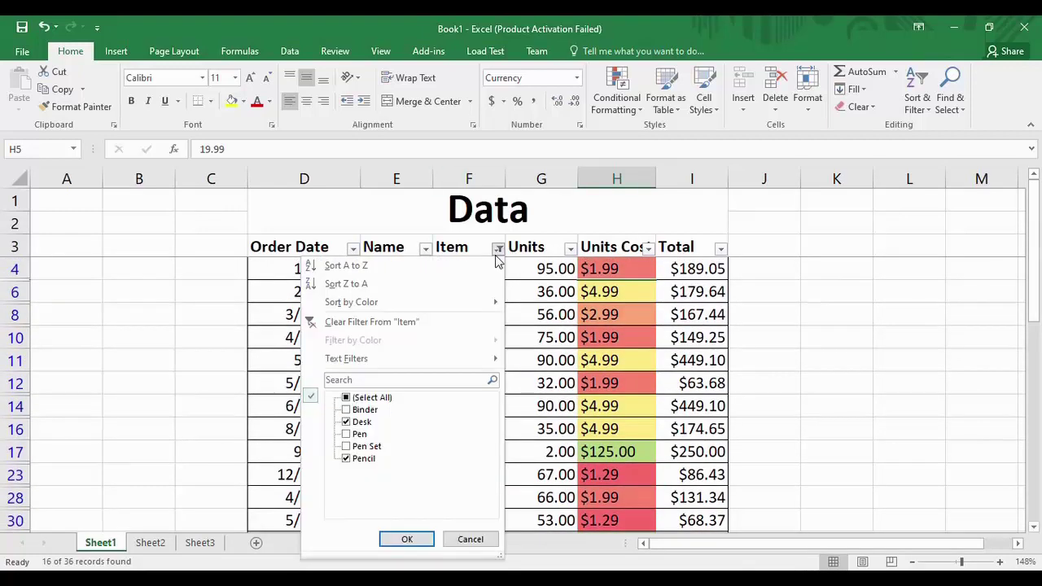
{"action": "left_click", "coordinate": [367, 322]}
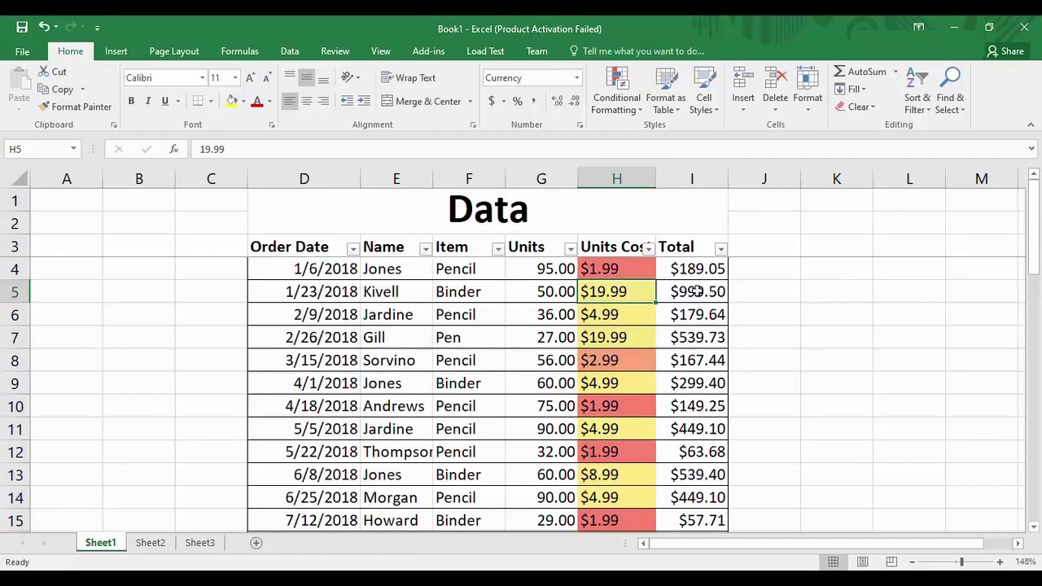
{"action": "mouse_move", "coordinate": [1040, 278]}
{"action": "left_mouse_down"}
{"action": "mouse_move", "coordinate": [1038, 468]}
{"action": "mouse_move", "coordinate": [1036, 265]}
{"action": "left_mouse_up"}
{"action": "left_click", "coordinate": [837, 360]}
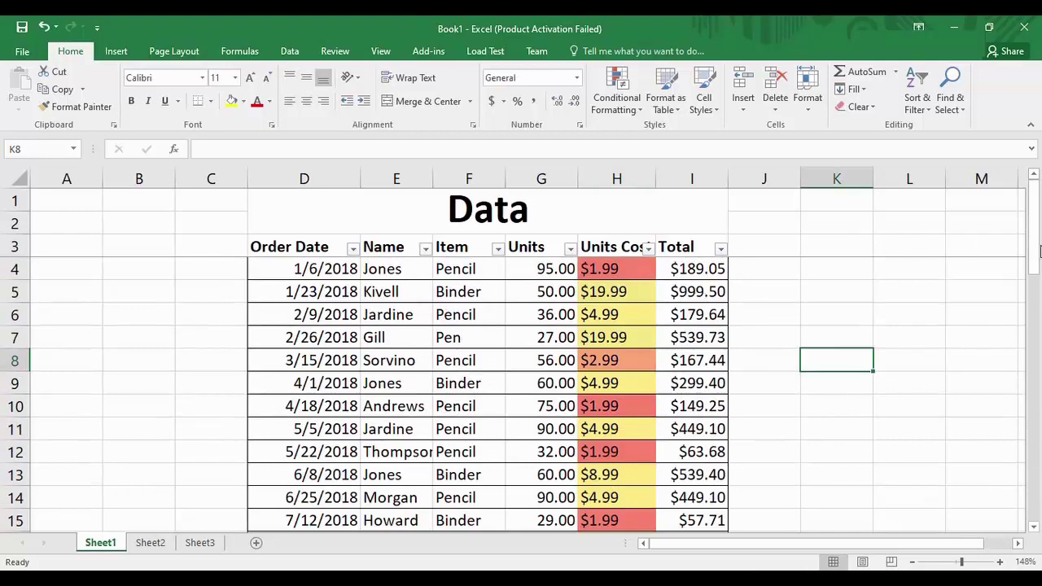
Enter 2019 and 2020 in K8:K9 and extend the year series down to 2030 in K19.
{"action": "mouse_move", "coordinate": [1039, 271]}
{"action": "left_mouse_down"}
{"action": "mouse_move", "coordinate": [1039, 301]}
{"action": "mouse_move", "coordinate": [1039, 282]}
{"action": "left_mouse_up"}
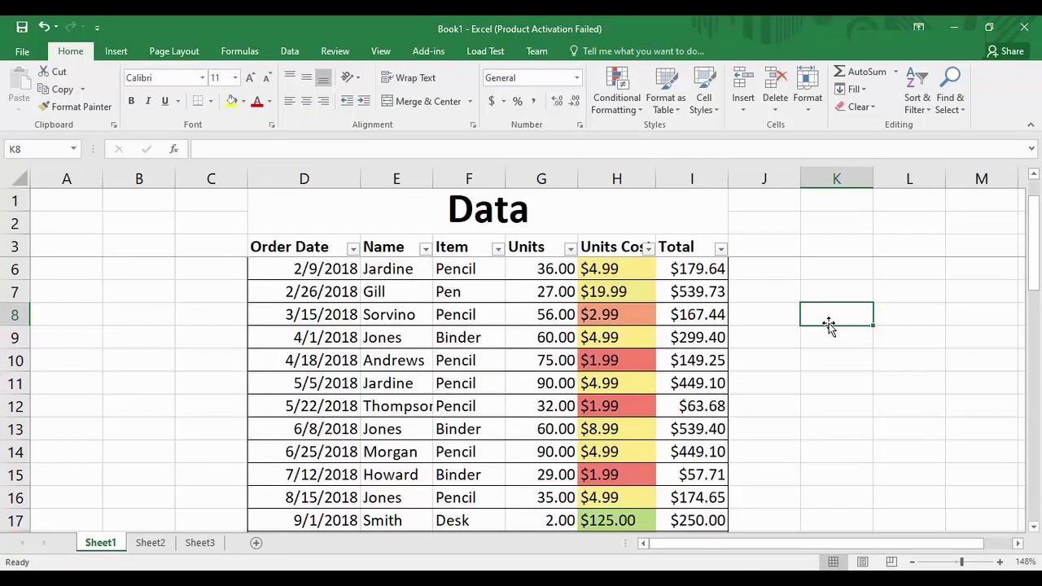
{"action": "type", "text": "20"}
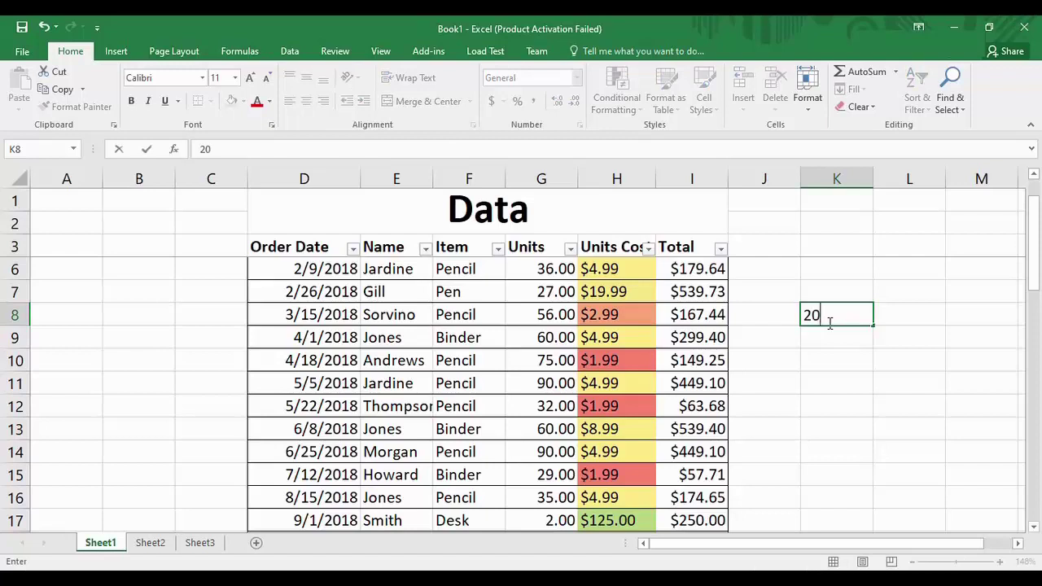
{"action": "type", "text": "19"}
{"action": "key", "text": "Return"}
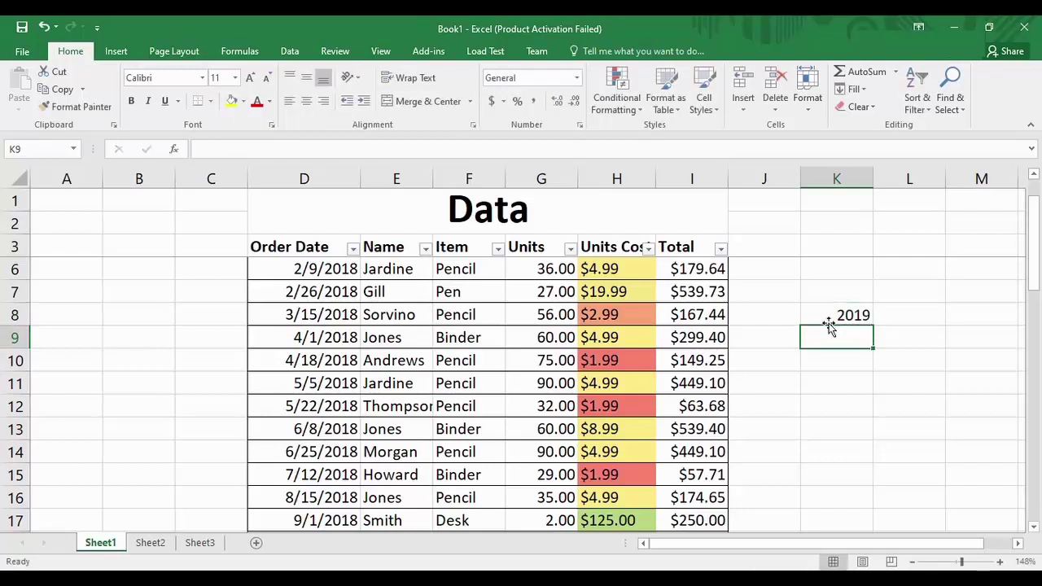
{"action": "type", "text": "2020"}
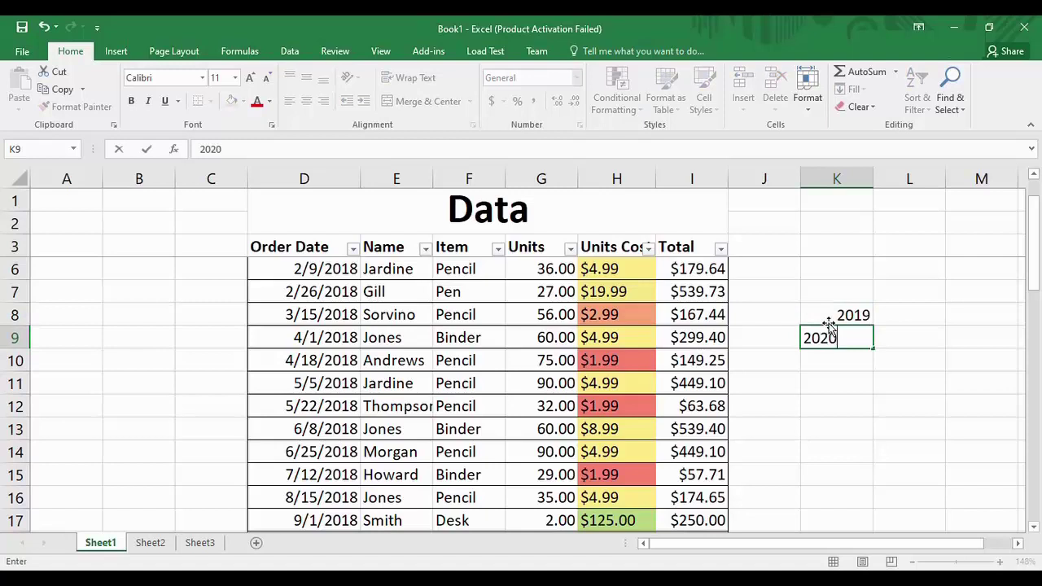
{"action": "key", "text": "Return"}
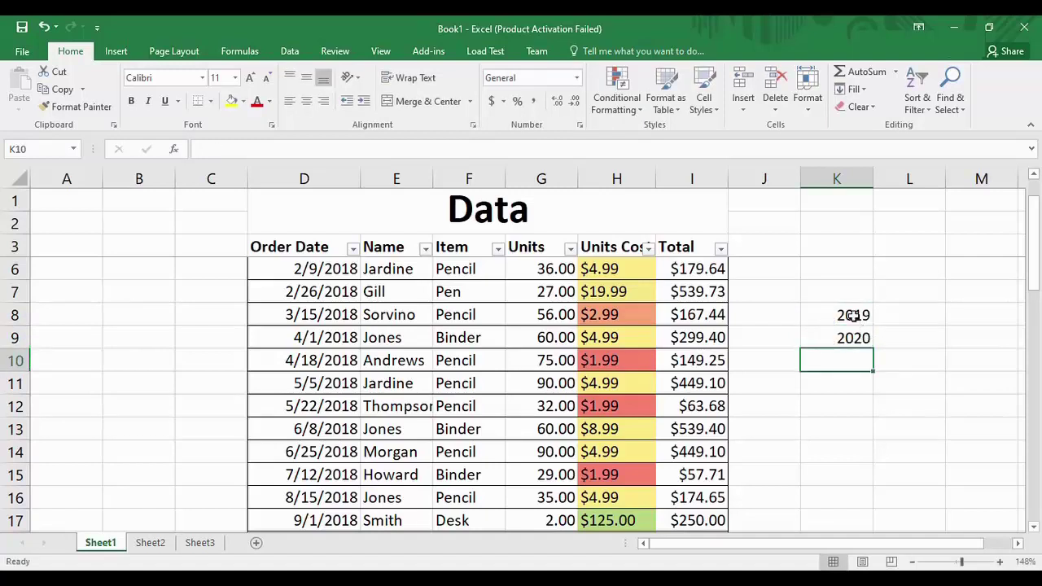
{"action": "left_click", "coordinate": [853, 315]}
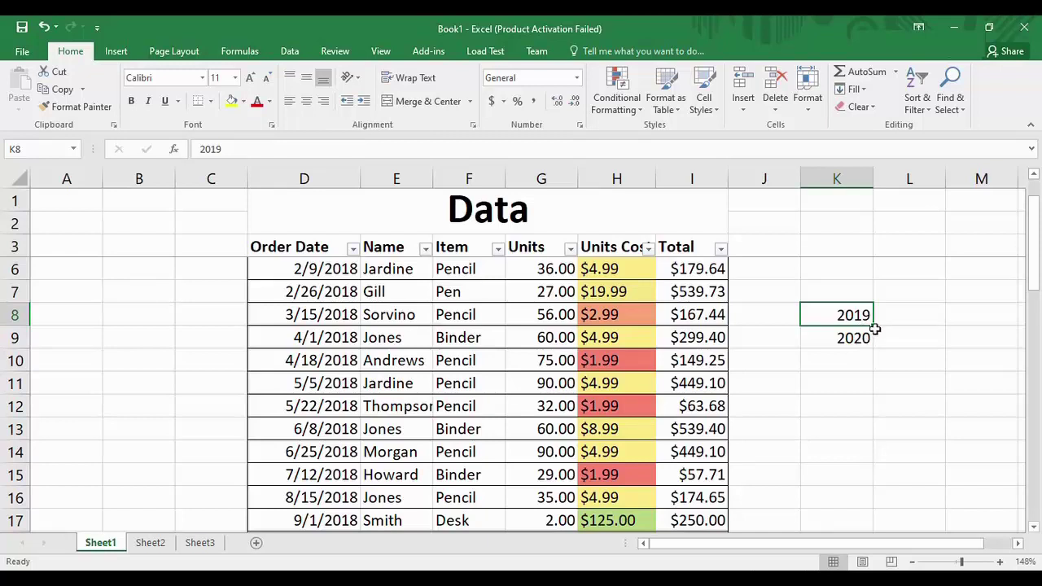
{"action": "left_click_drag", "start_coordinate": [874, 327], "coordinate": [877, 333]}
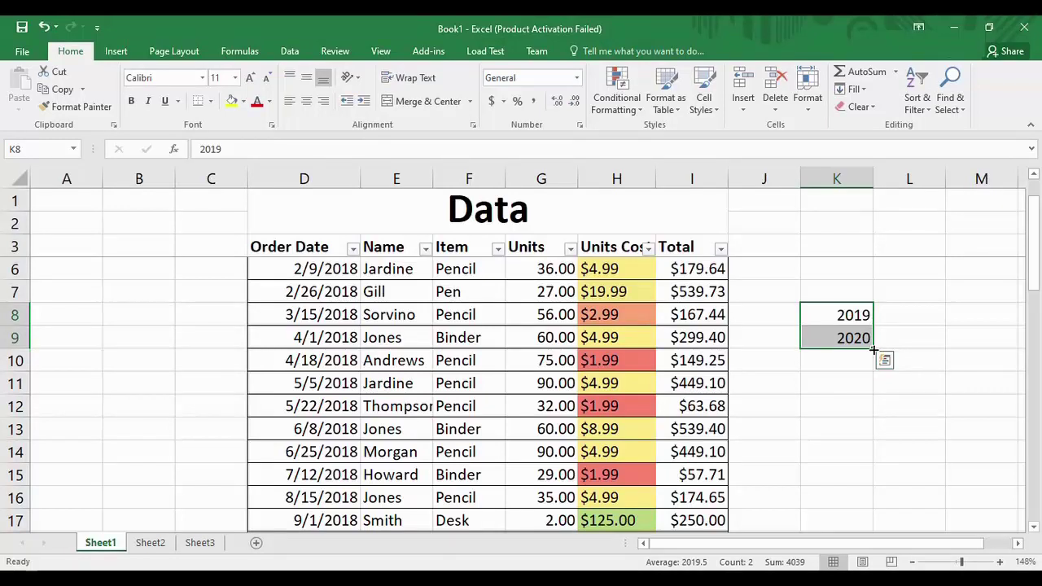
{"action": "left_click_drag", "start_coordinate": [874, 351], "coordinate": [868, 499]}
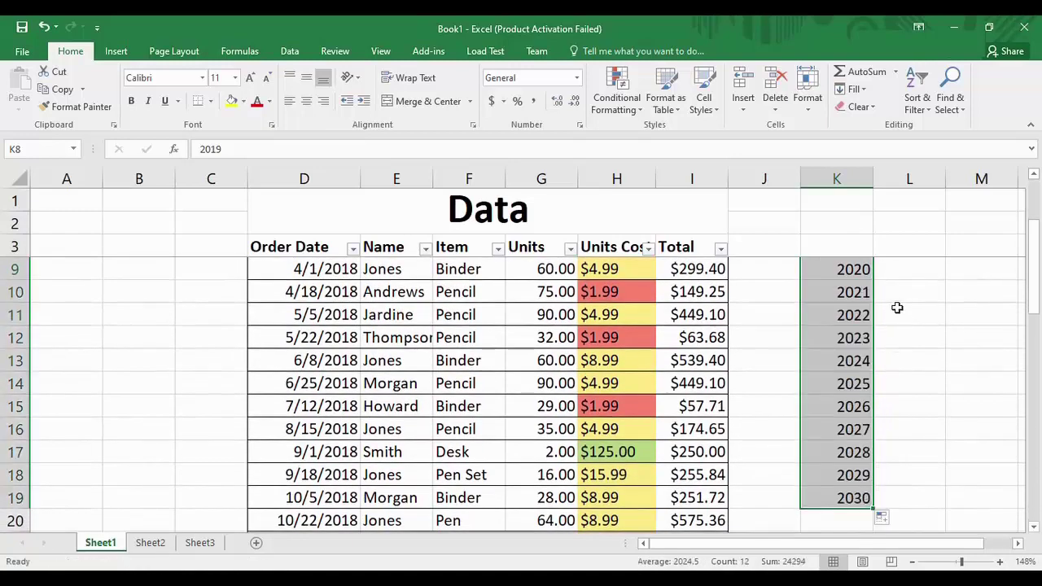
{"action": "left_click_drag", "start_coordinate": [895, 309], "coordinate": [895, 302]}
Check the filled years down column K, from K10 to 2030 in K19.
{"action": "left_click", "coordinate": [852, 295]}
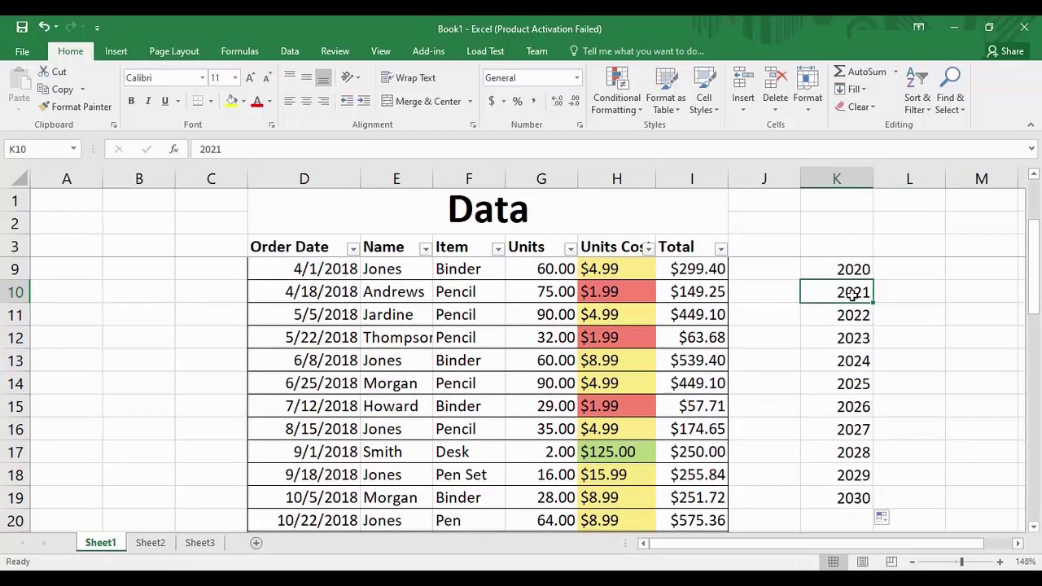
{"action": "left_click", "coordinate": [859, 309]}
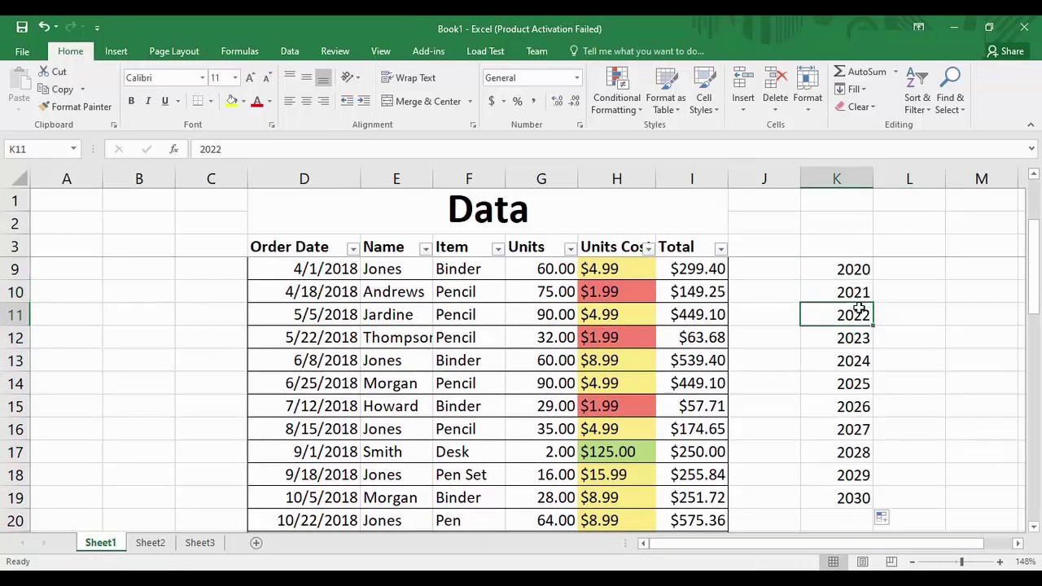
{"action": "left_click", "coordinate": [860, 336]}
{"action": "left_click", "coordinate": [865, 380]}
{"action": "left_click", "coordinate": [863, 405]}
{"action": "left_click", "coordinate": [862, 429]}
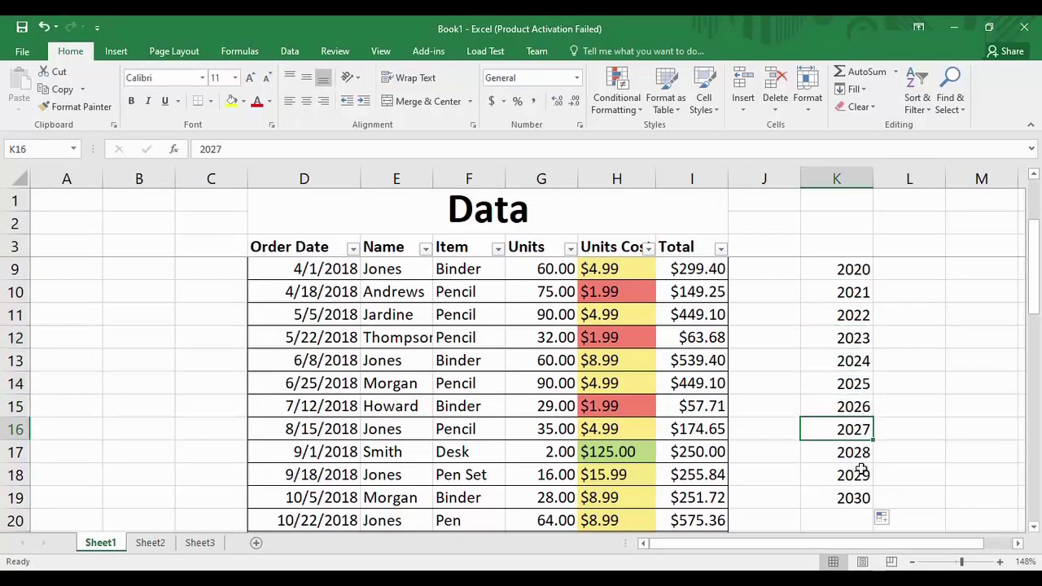
{"action": "left_click", "coordinate": [861, 475]}
{"action": "left_click", "coordinate": [860, 497]}
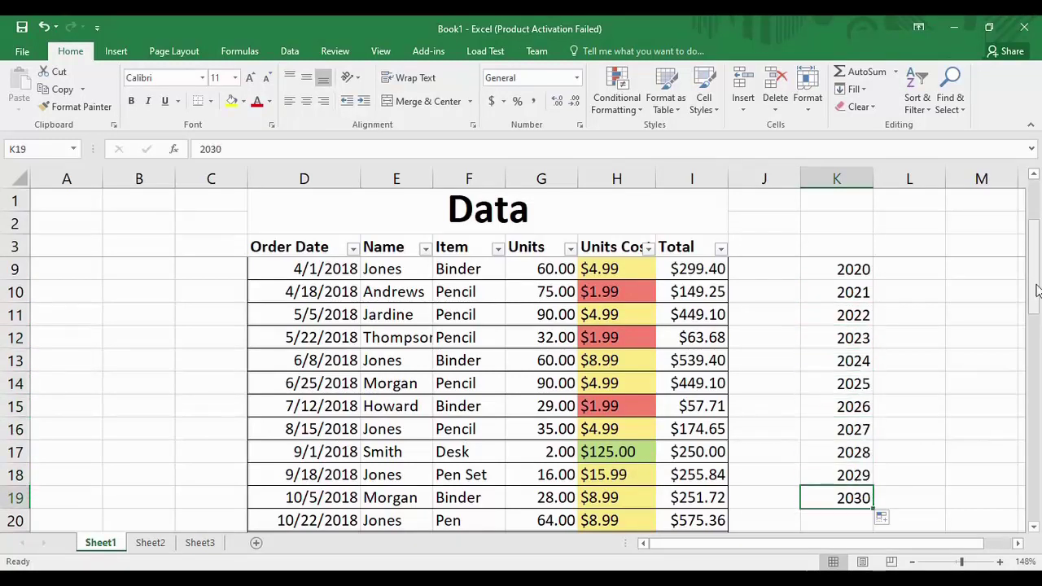
{"action": "left_click_drag", "start_coordinate": [1038, 250], "coordinate": [1038, 221]}
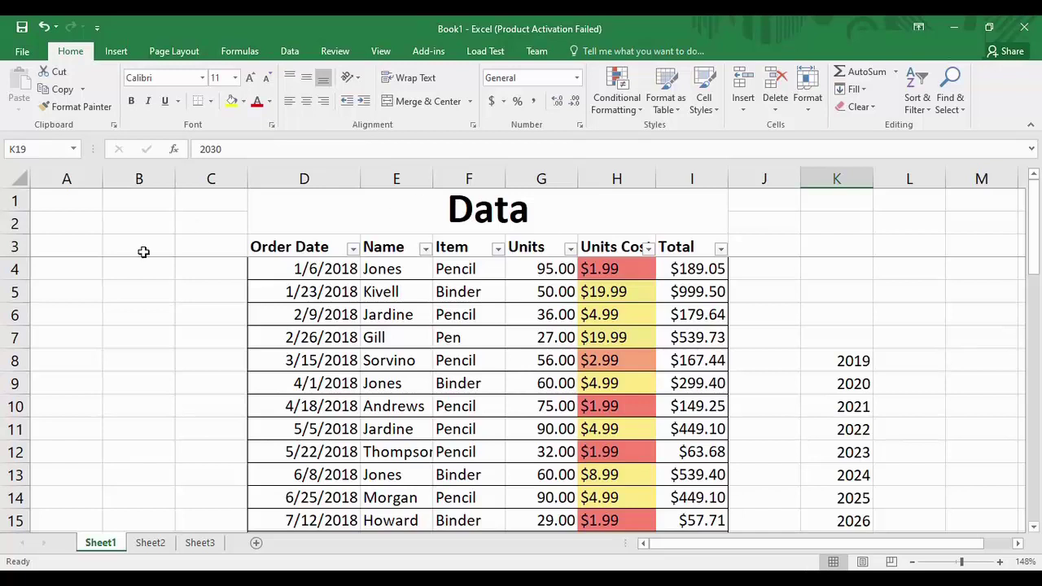
{"action": "left_click", "coordinate": [226, 246]}
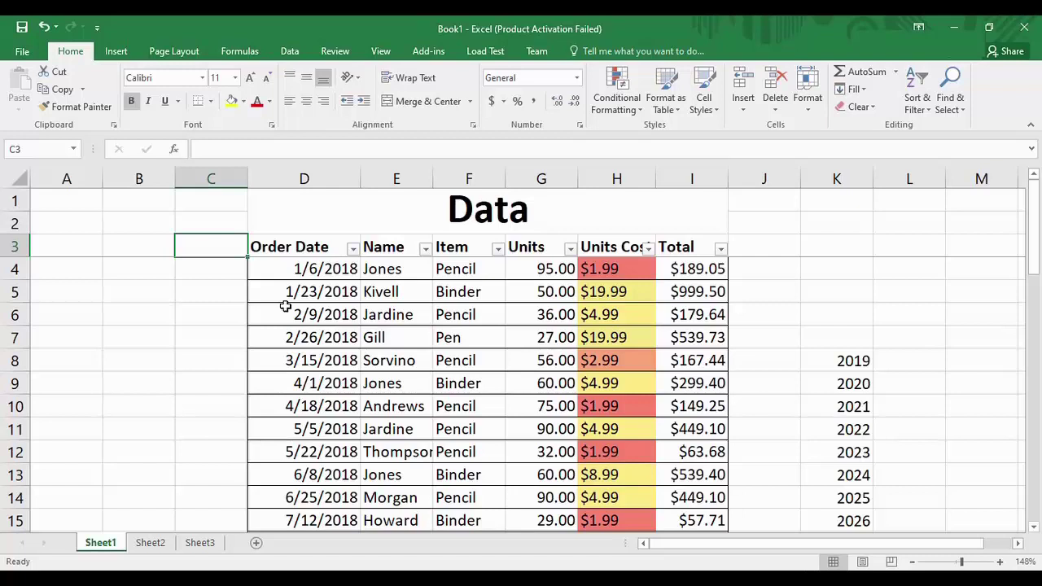
Add the 'S. No' header in C3 and enter 1 and 2 in C4 and C5.
{"action": "type", "text": "S"}
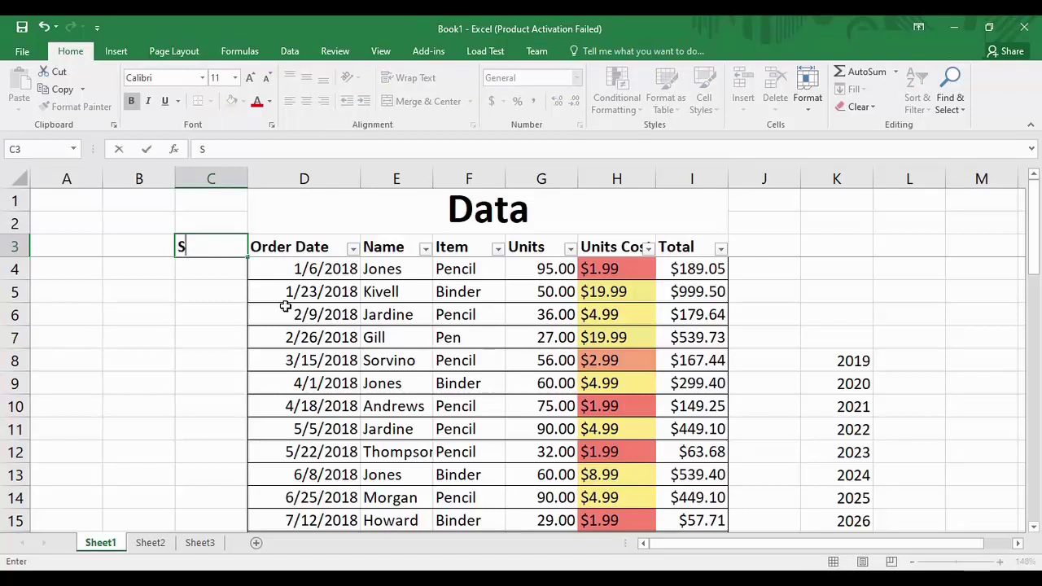
{"action": "type", "text": ". No."}
{"action": "left_click", "coordinate": [229, 274]}
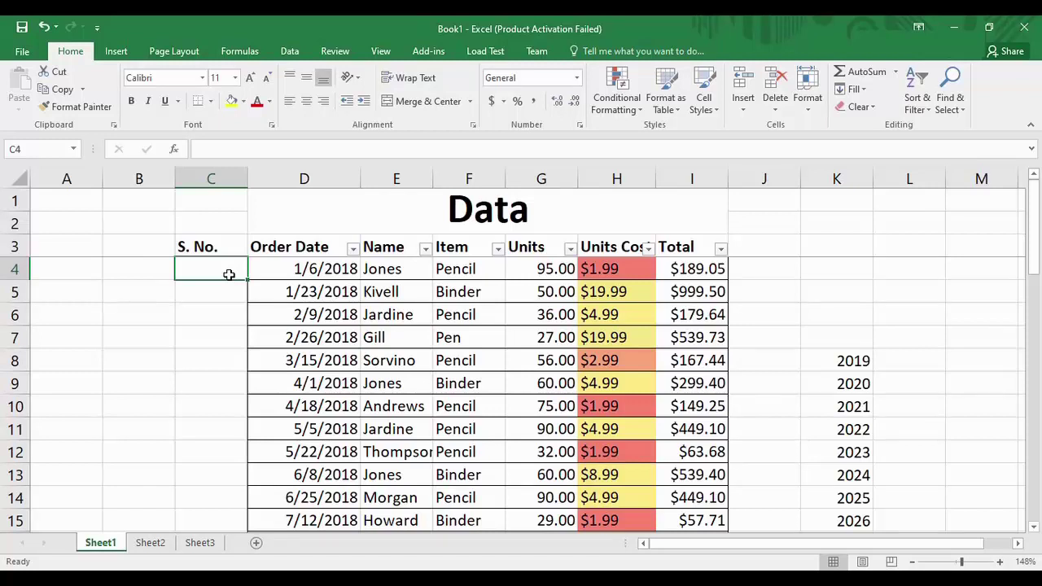
{"action": "type", "text": "1."}
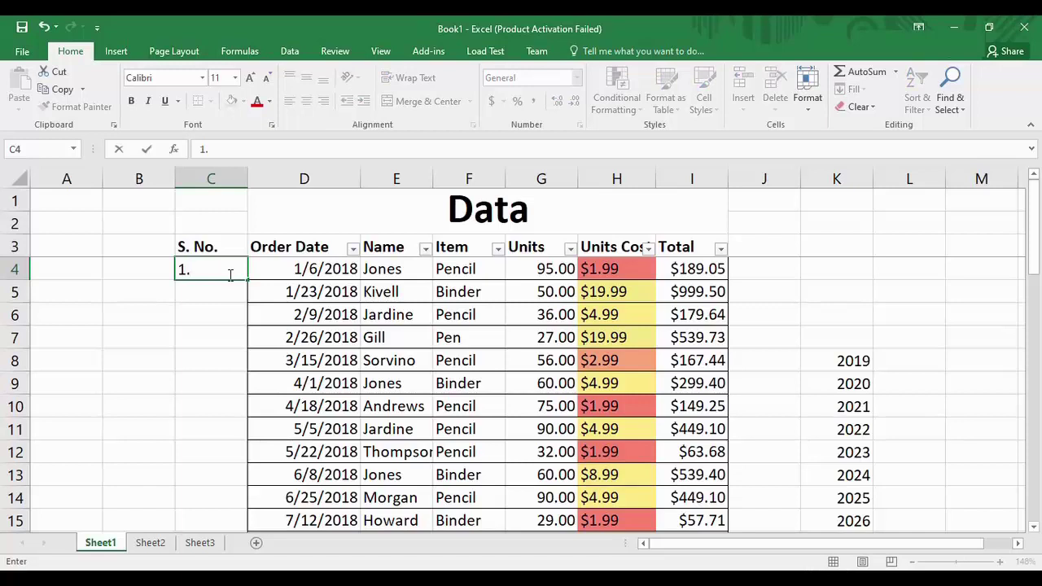
{"action": "key", "text": "Return"}
{"action": "type", "text": "2"}
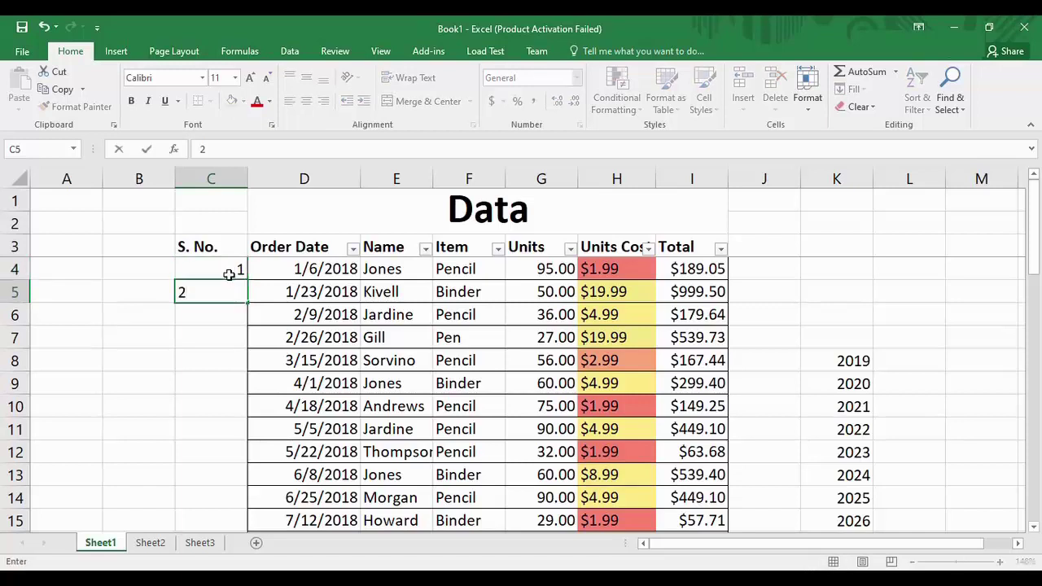
{"action": "key", "text": "Return"}
Extend the 1, 2 pattern down to C39 so the serial numbers run to 36.
{"action": "left_click", "coordinate": [222, 264]}
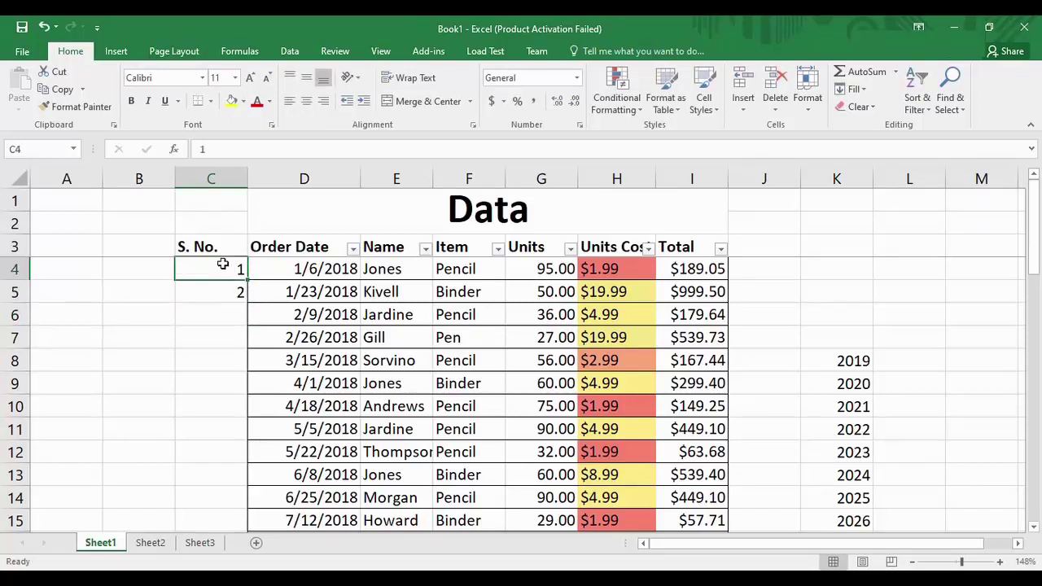
{"action": "key", "text": "shift+Down"}
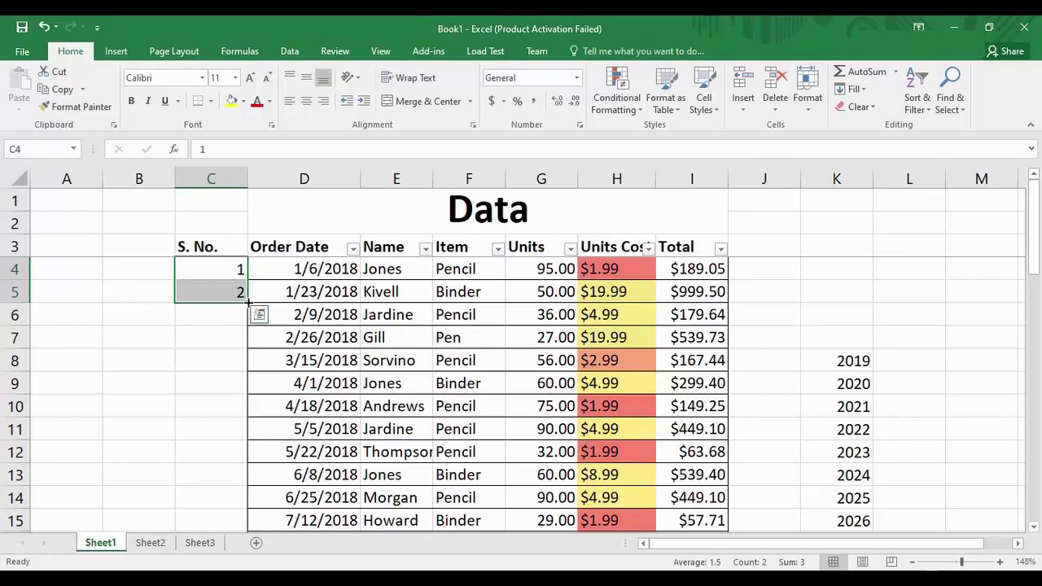
{"action": "left_click_drag", "start_coordinate": [249, 301], "coordinate": [244, 440]}
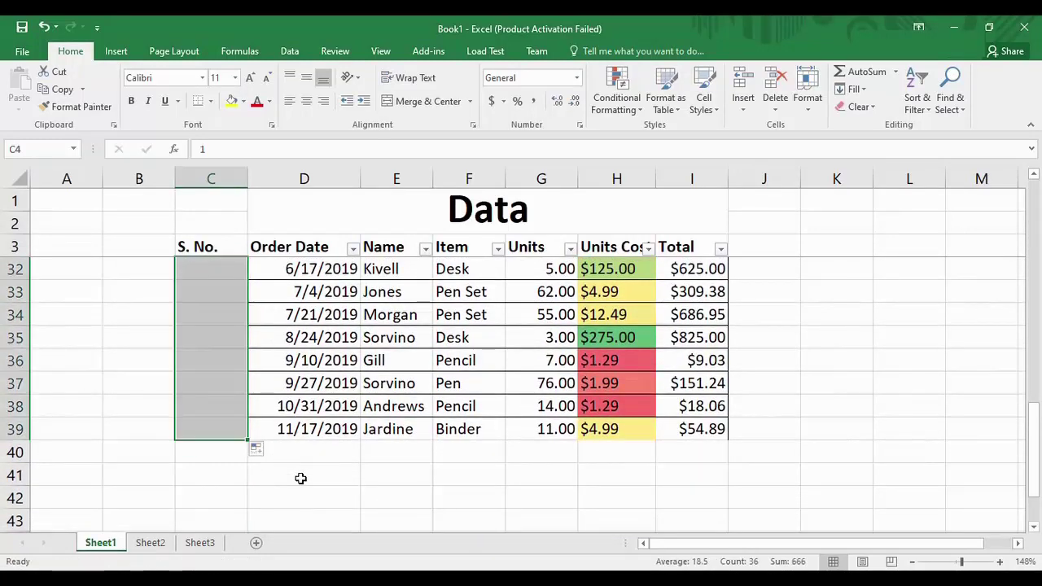
{"action": "left_click", "coordinate": [184, 458]}
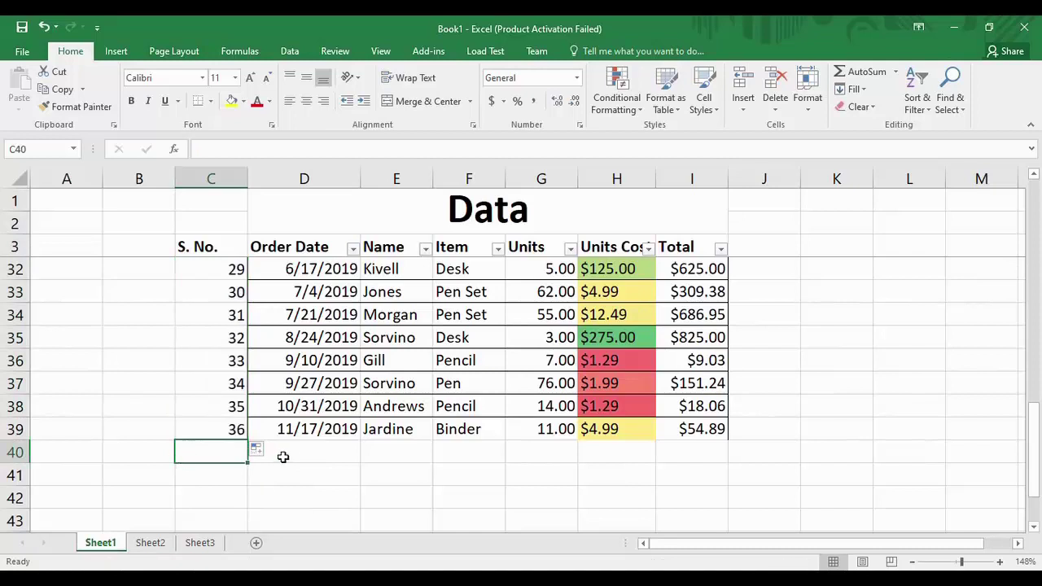
{"action": "left_click", "coordinate": [218, 424]}
{"action": "left_click", "coordinate": [230, 411]}
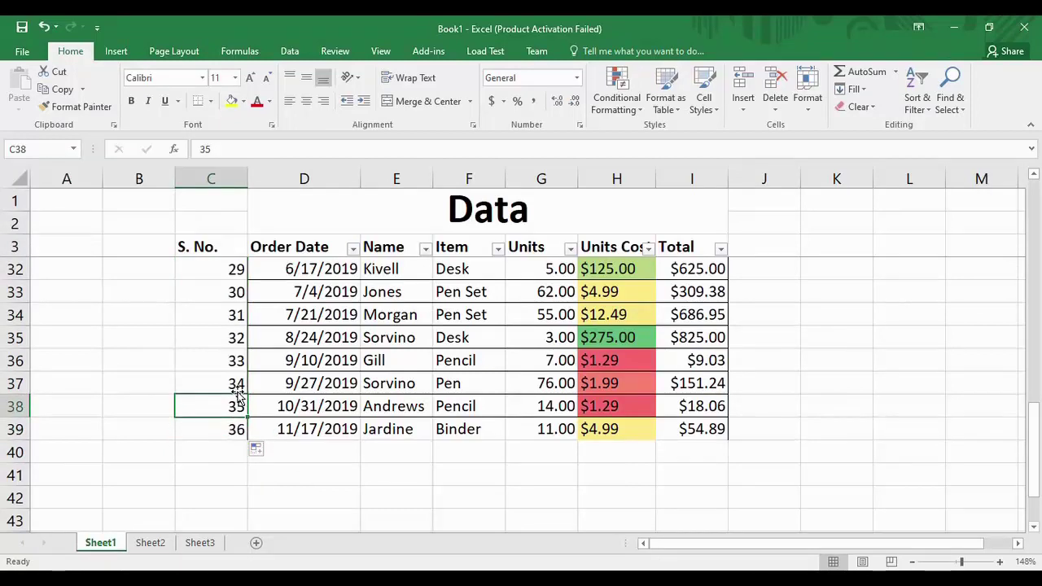
{"action": "left_click", "coordinate": [238, 449]}
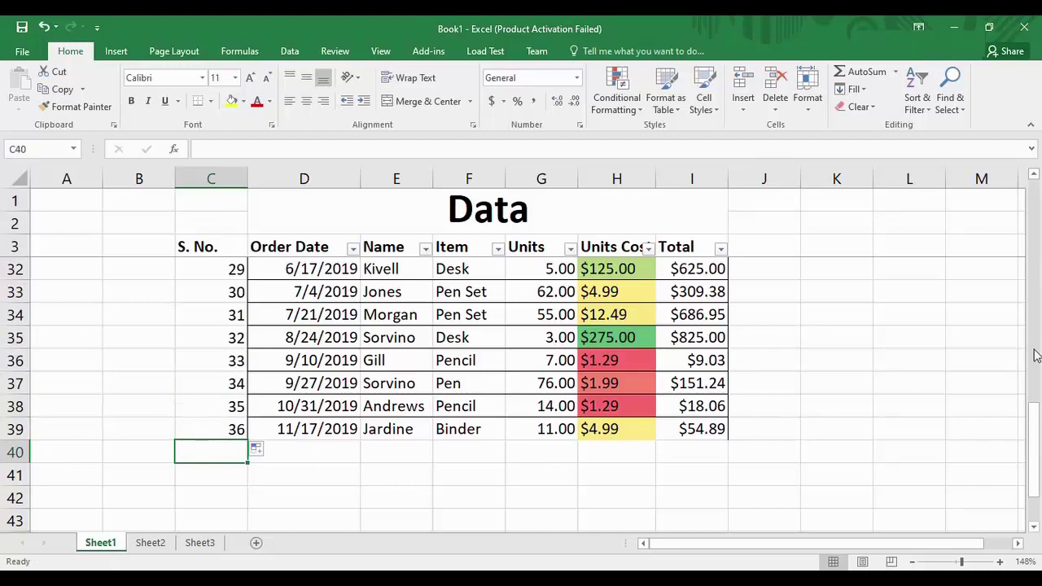
Enter 2019 in L8 and copy it unchanged down to L18.
{"action": "left_click_drag", "start_coordinate": [1039, 325], "coordinate": [1035, 213]}
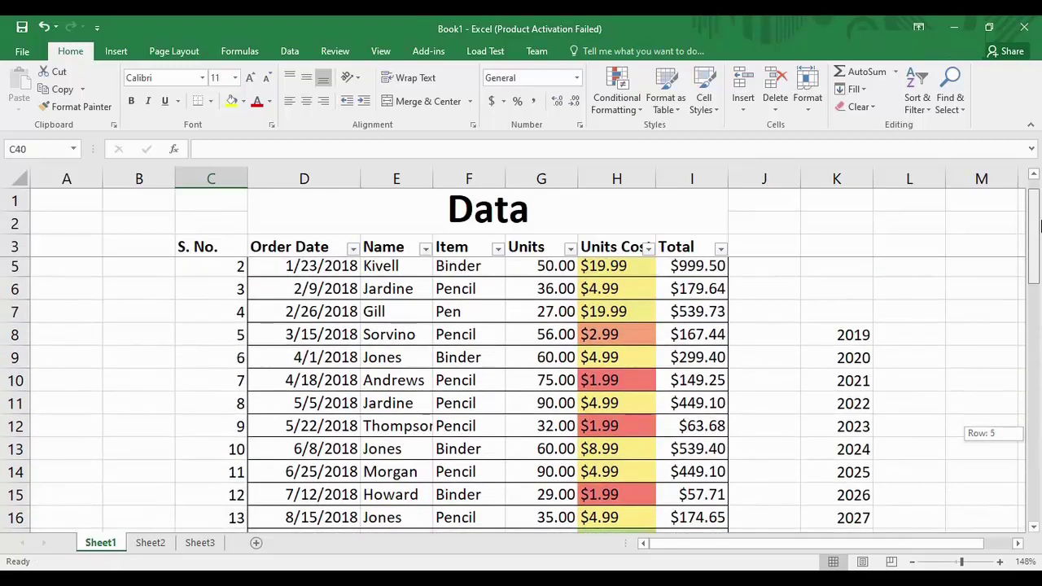
{"action": "left_click", "coordinate": [914, 342]}
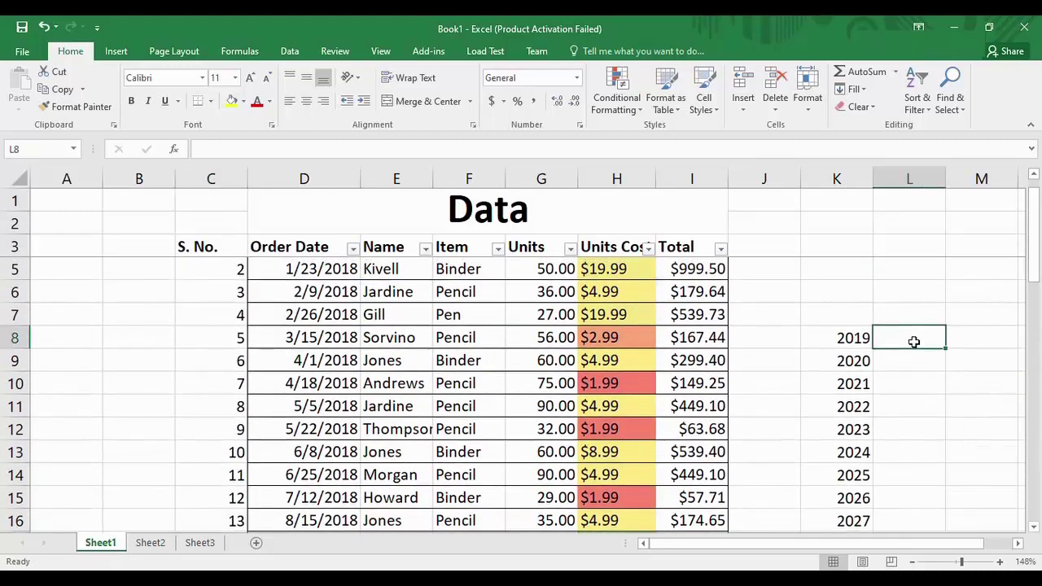
{"action": "type", "text": "2019"}
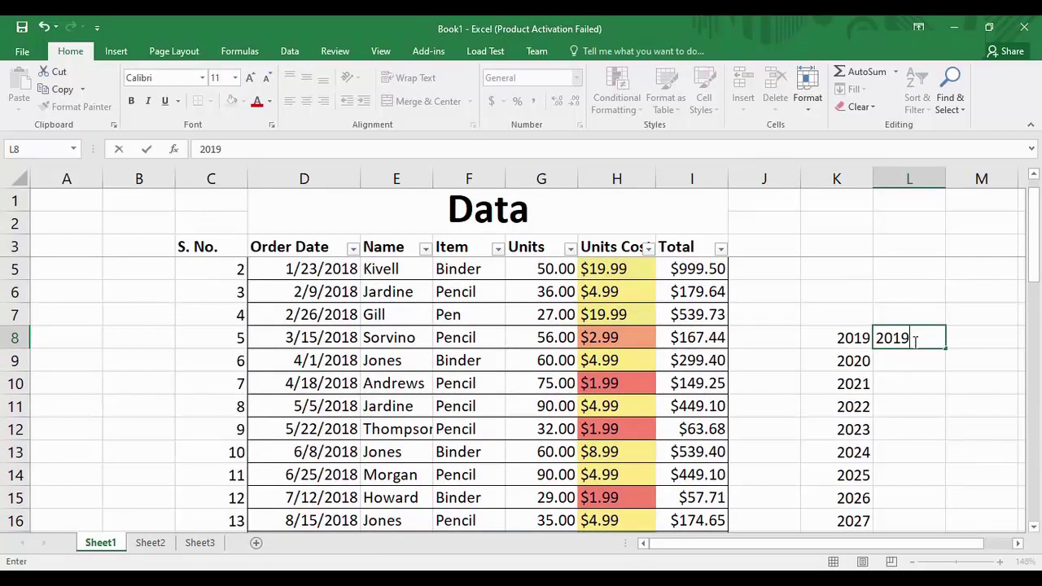
{"action": "key", "text": "Return"}
{"action": "left_click", "coordinate": [937, 341]}
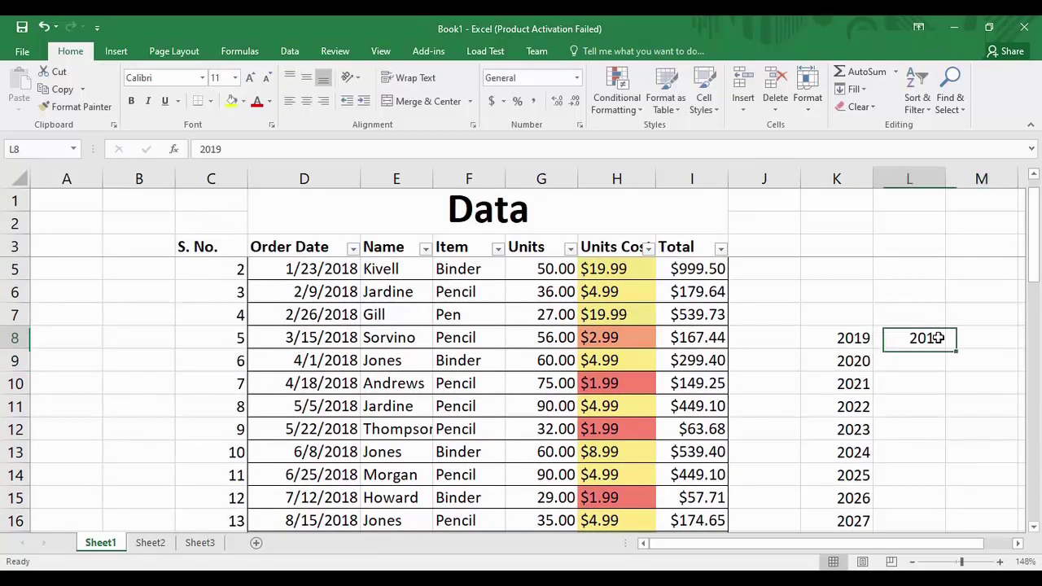
{"action": "left_click_drag", "start_coordinate": [944, 348], "coordinate": [946, 486]}
{"action": "left_click_drag", "start_coordinate": [1036, 290], "coordinate": [1039, 271]}
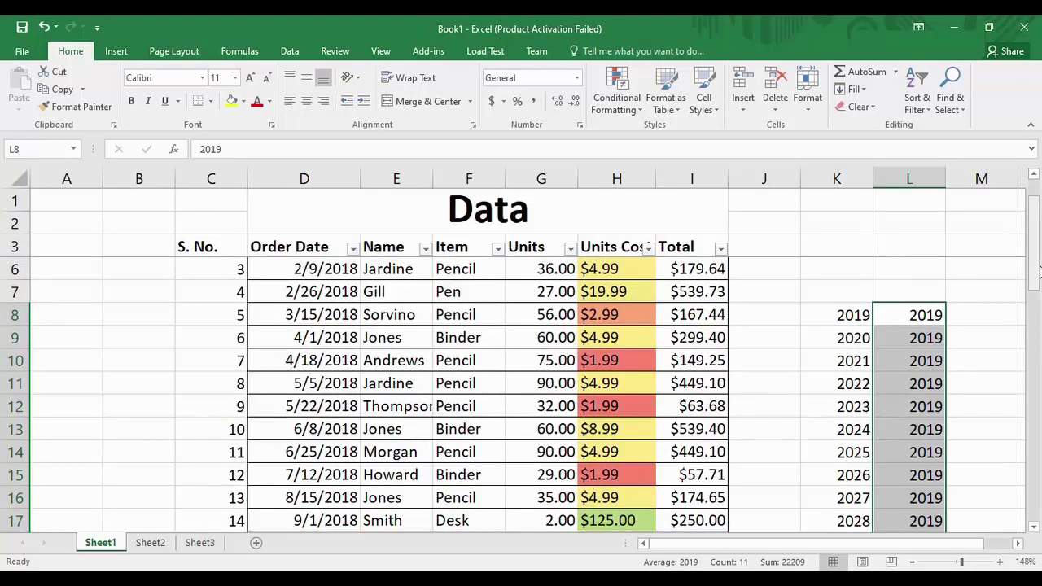
{"action": "left_click_drag", "start_coordinate": [1039, 271], "coordinate": [1038, 249]}
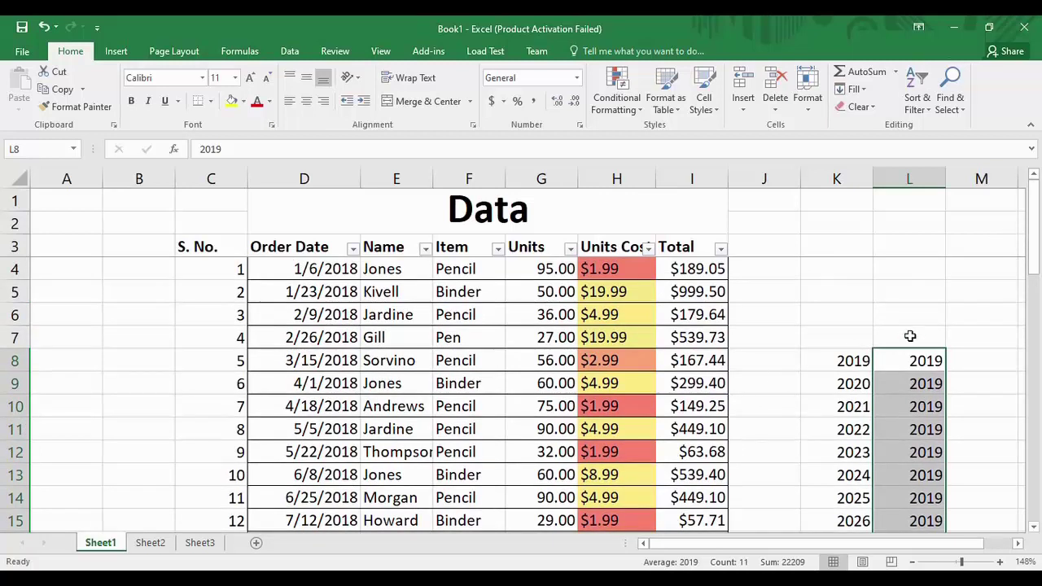
{"action": "left_click_drag", "start_coordinate": [731, 547], "coordinate": [754, 548]}
{"action": "left_click", "coordinate": [909, 364]}
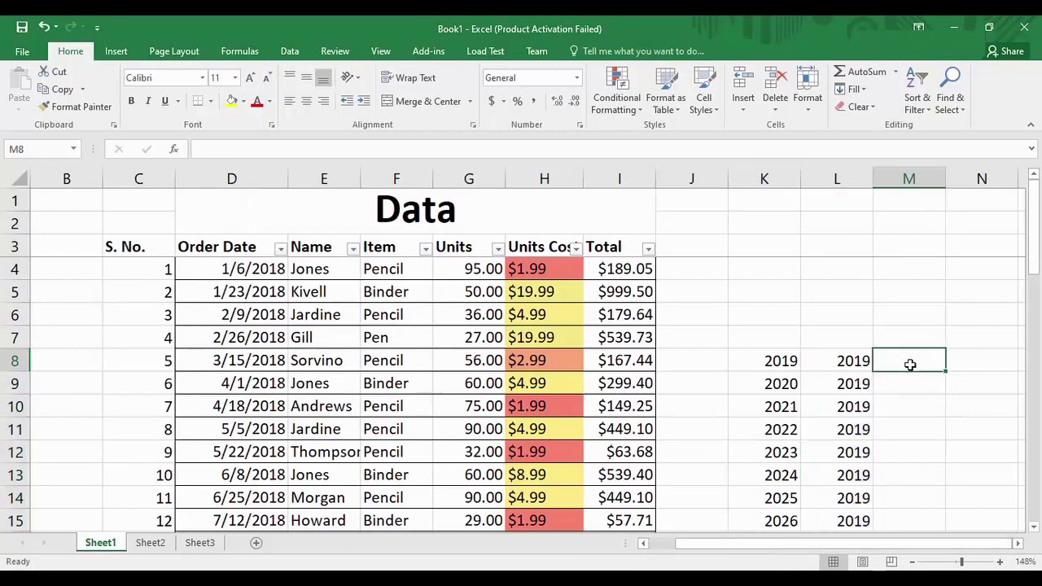
Type Monday in M8 and autofill the weekdays down to Sunday in M14.
{"action": "type", "text": "Monday"}
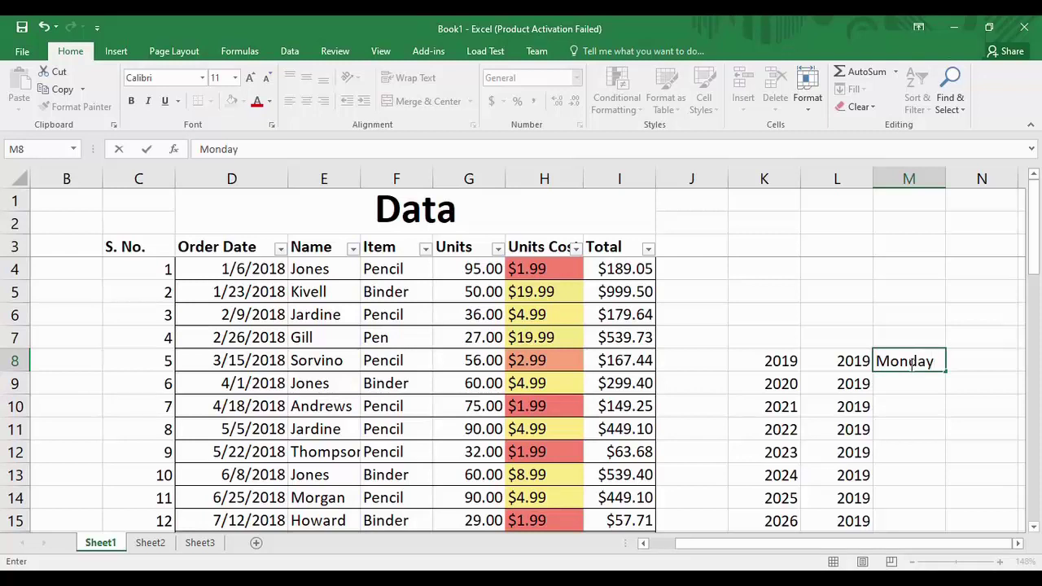
{"action": "left_click_drag", "start_coordinate": [1034, 228], "coordinate": [1034, 238]}
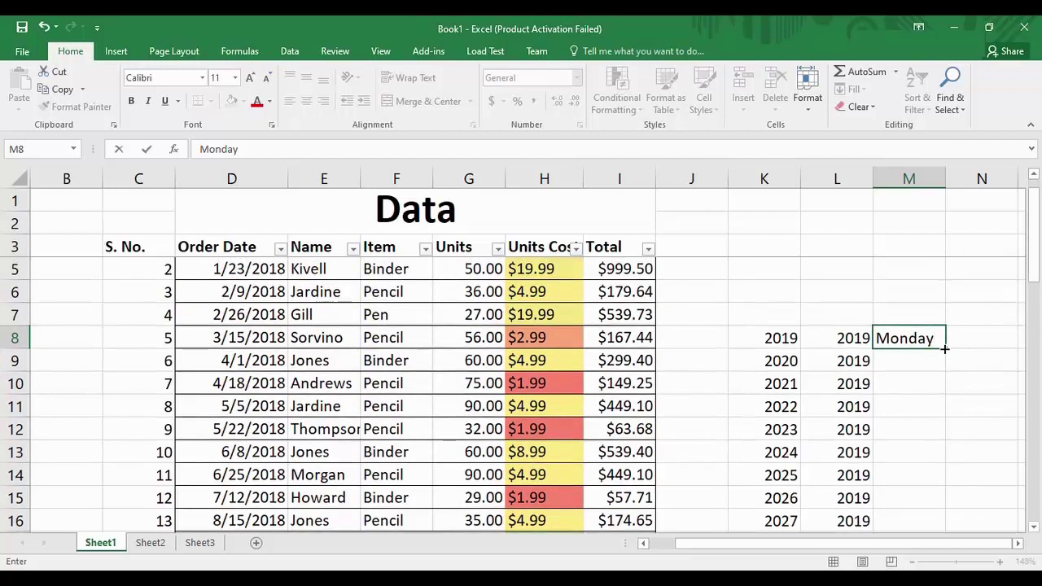
{"action": "left_click_drag", "start_coordinate": [945, 348], "coordinate": [944, 495]}
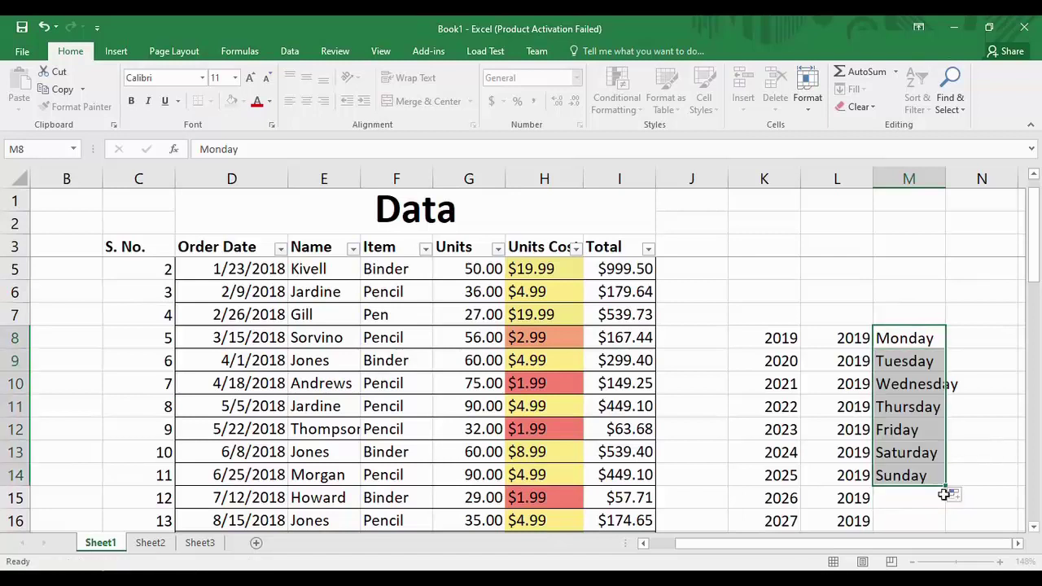
{"action": "left_click", "coordinate": [980, 365]}
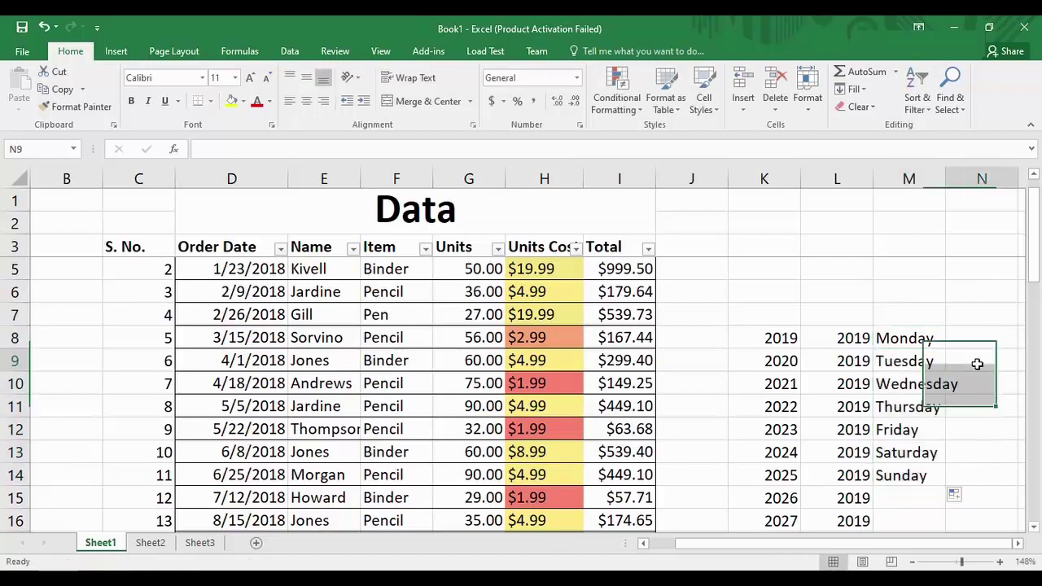
{"action": "left_click", "coordinate": [929, 339]}
{"action": "left_click", "coordinate": [929, 361]}
{"action": "left_click", "coordinate": [925, 384]}
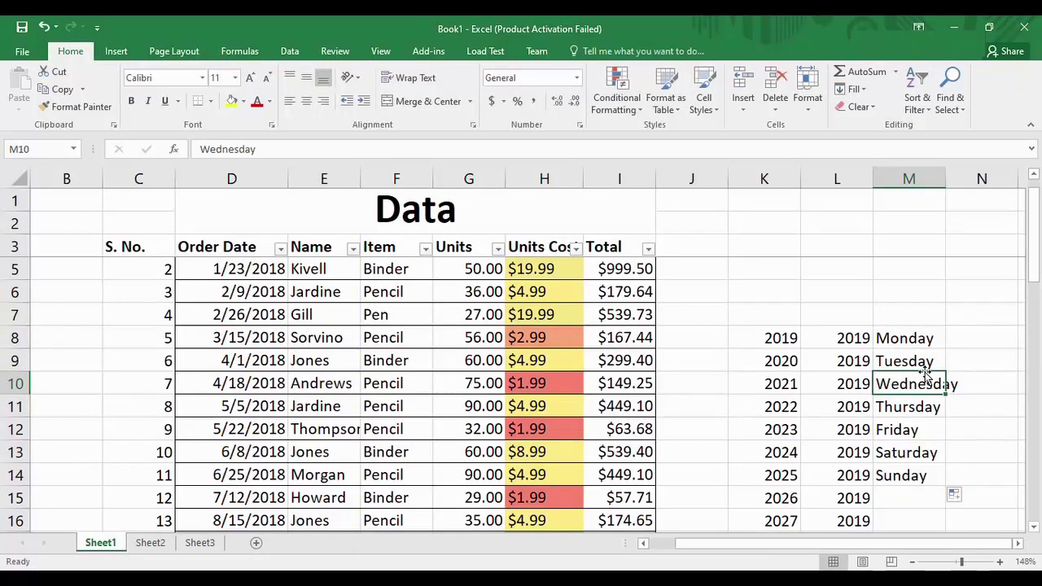
{"action": "left_click", "coordinate": [921, 411]}
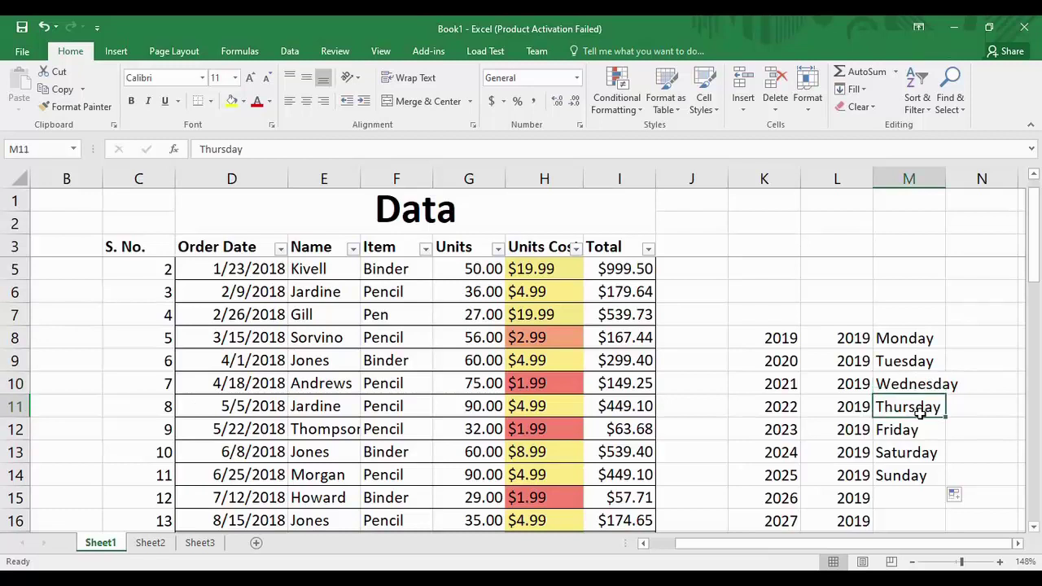
{"action": "left_click", "coordinate": [973, 356]}
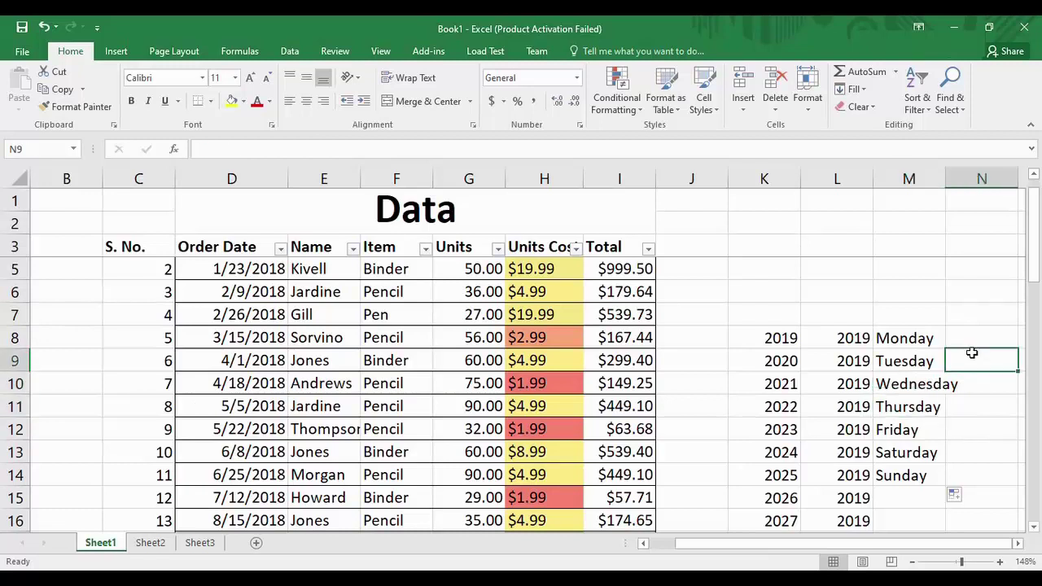
{"action": "left_click", "coordinate": [977, 339]}
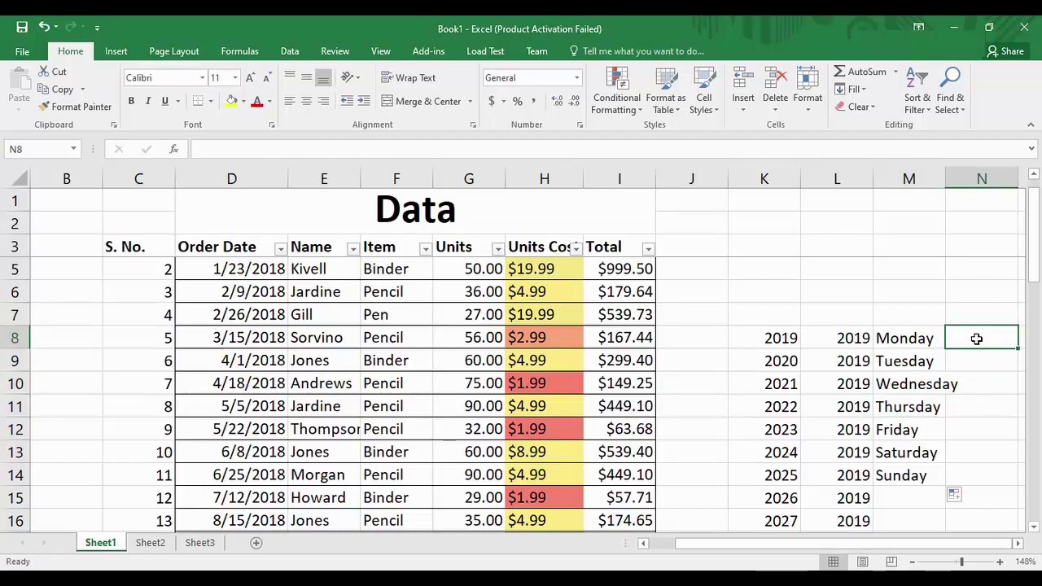
Type January in N8, autofill the months to December in N19, and zoom out.
{"action": "type", "text": "J"}
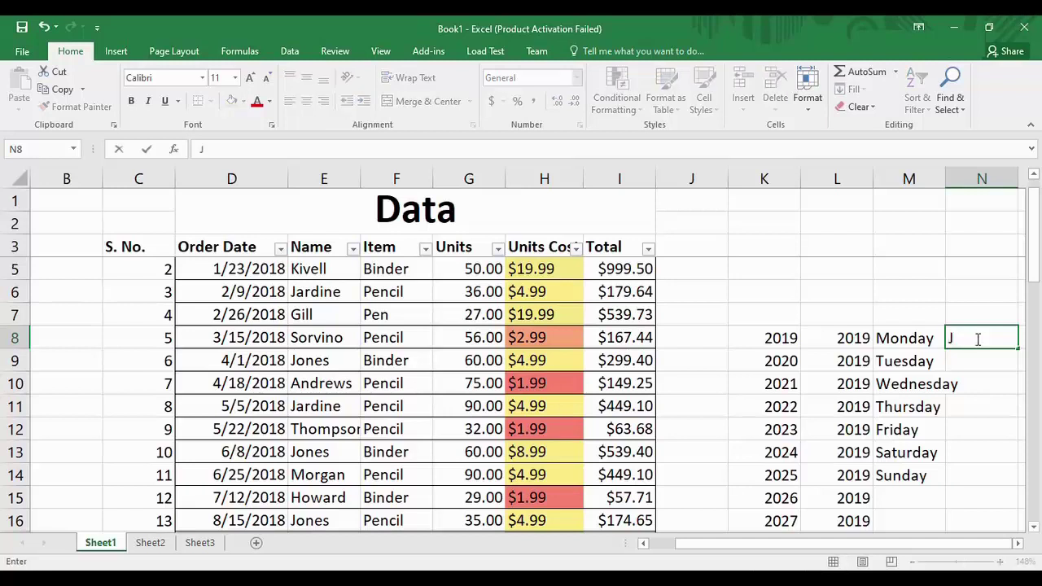
{"action": "type", "text": "anuary"}
{"action": "left_click_drag", "start_coordinate": [1021, 349], "coordinate": [1000, 508]}
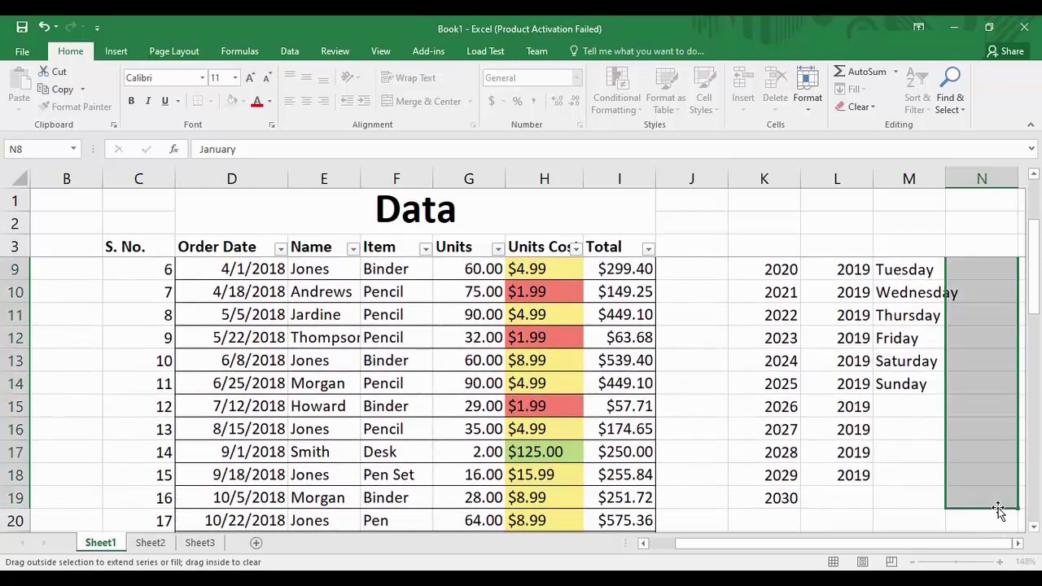
{"action": "left_click", "coordinate": [1036, 381]}
{"action": "left_click_drag", "start_coordinate": [1035, 382], "coordinate": [1036, 284]}
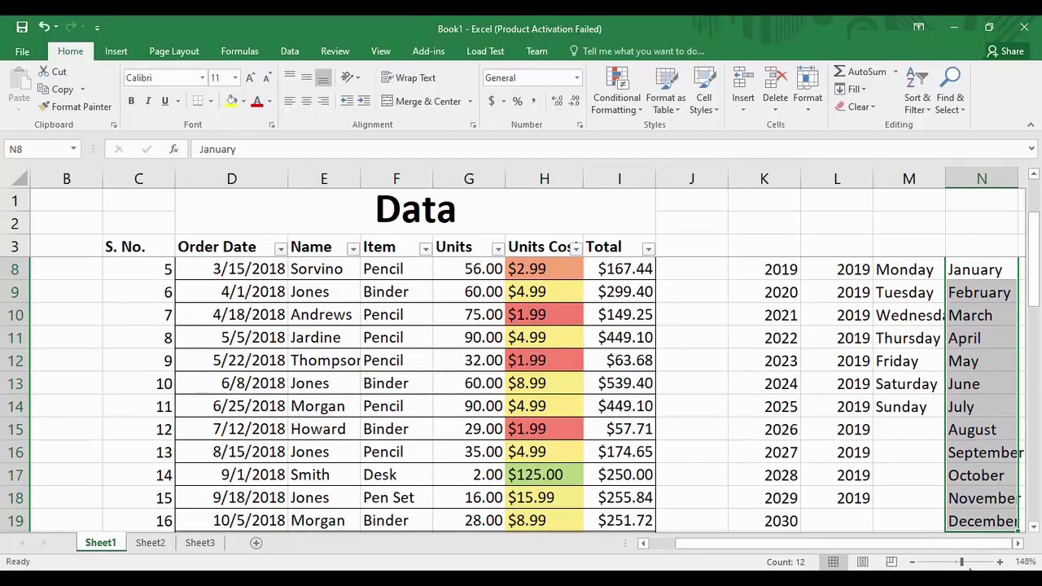
{"action": "left_click_drag", "start_coordinate": [962, 562], "coordinate": [955, 568]}
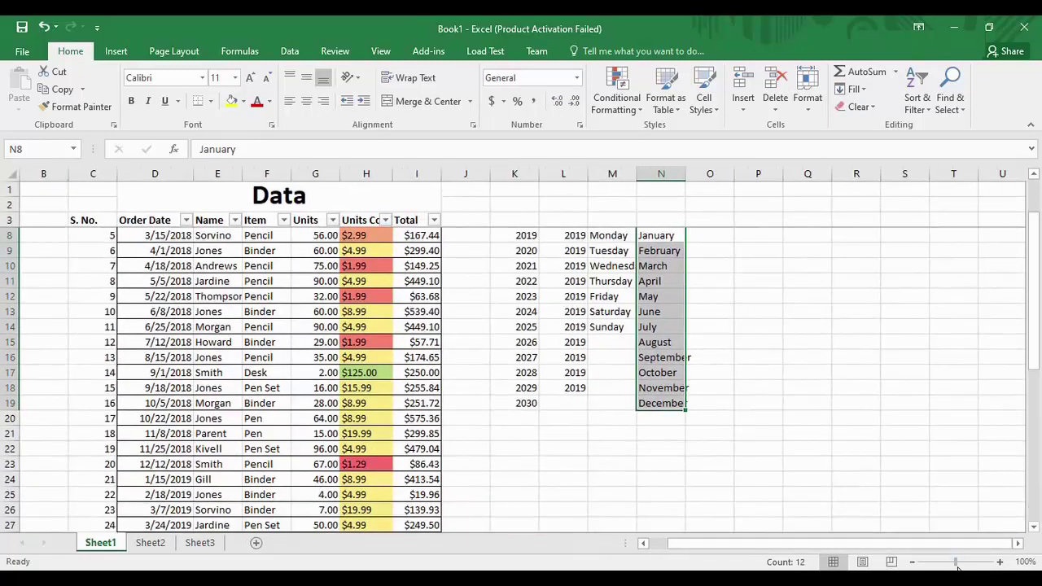